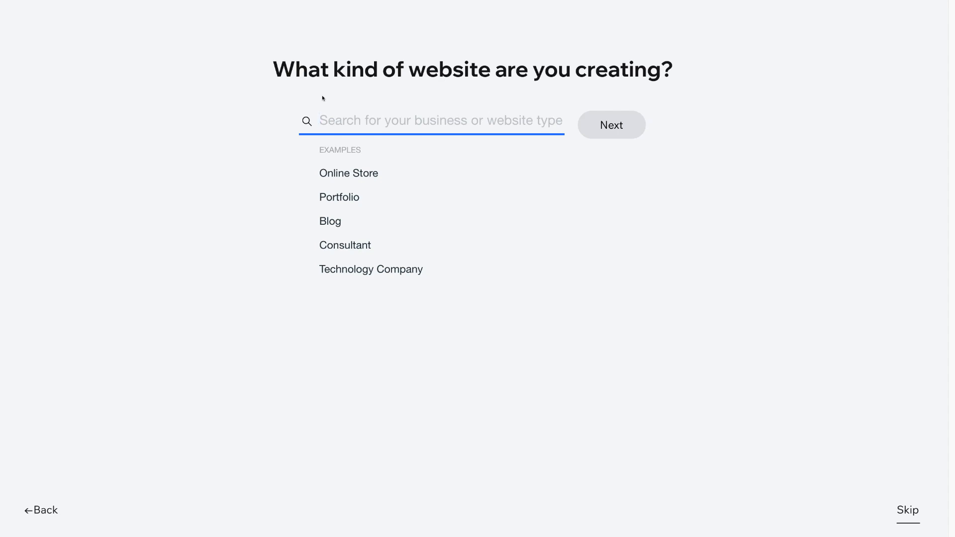
Search for "Building" as the website type, pick Building Contractor and continue
type("Buildi")
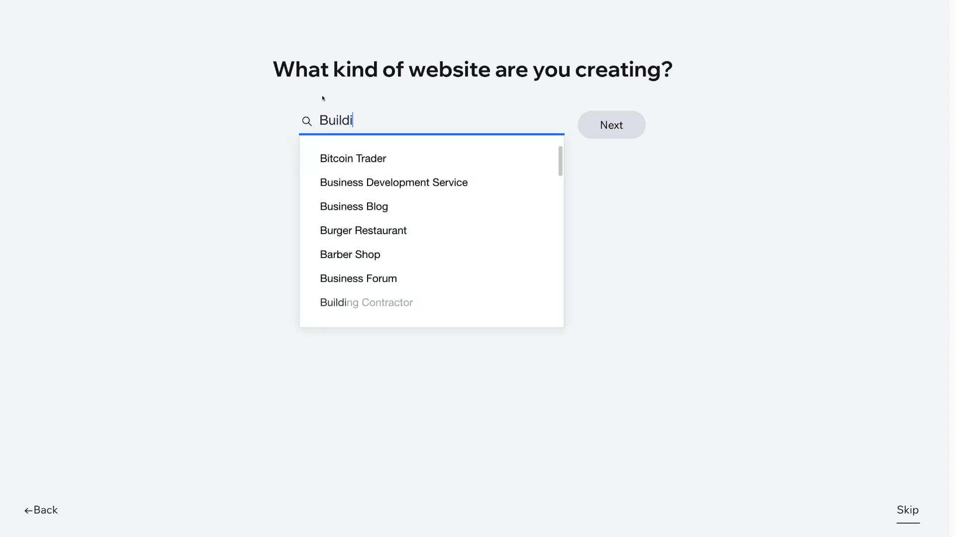
type("ng")
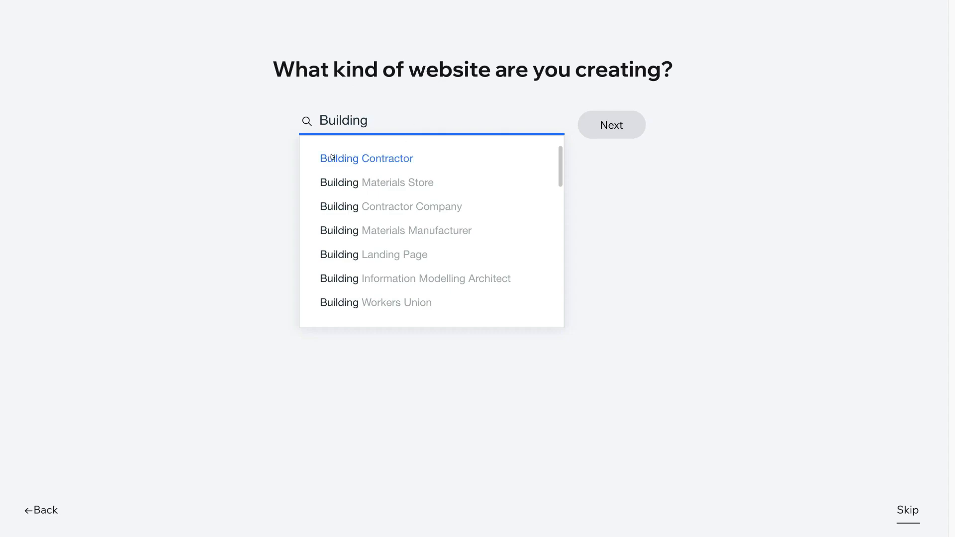
left_click(379, 157)
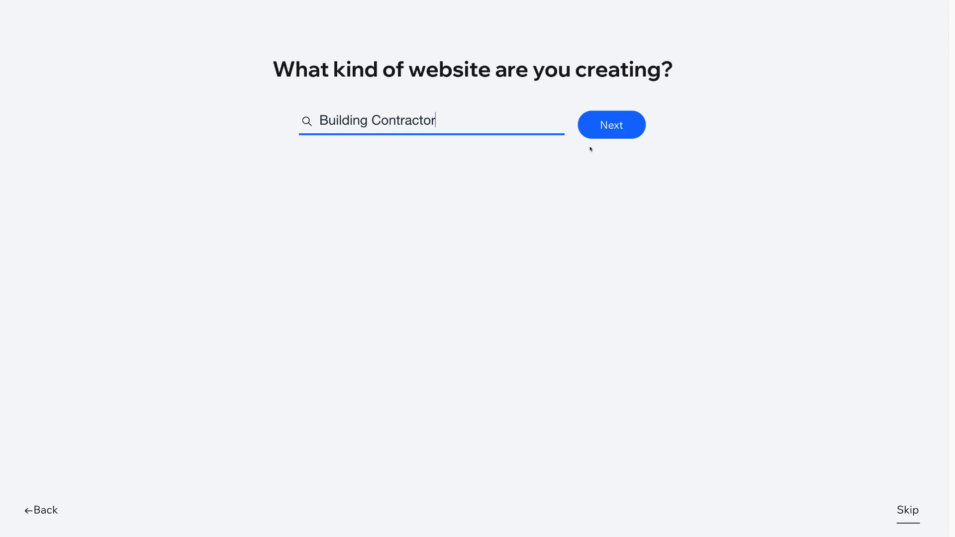
left_click(604, 133)
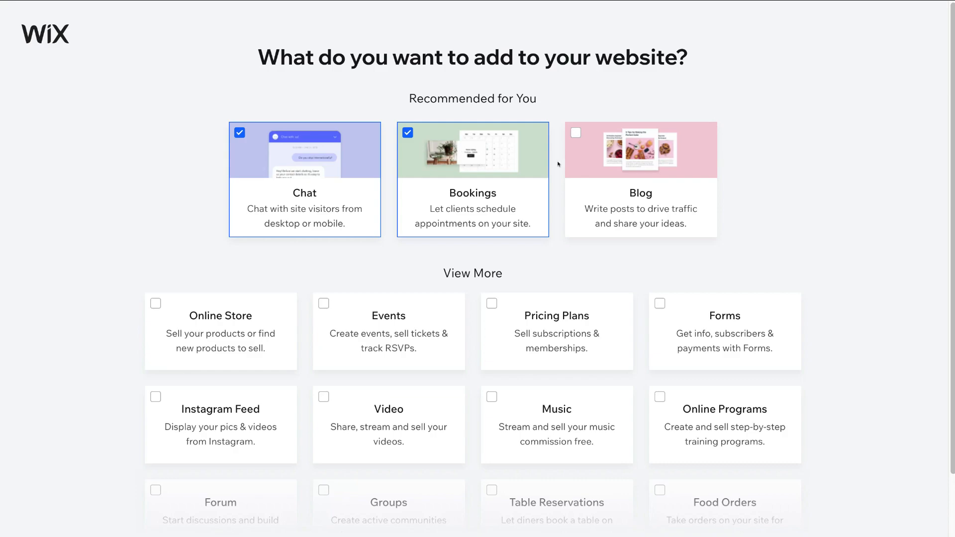
Add Blog to the website features alongside Chat and Bookings, and continue
left_click(574, 133)
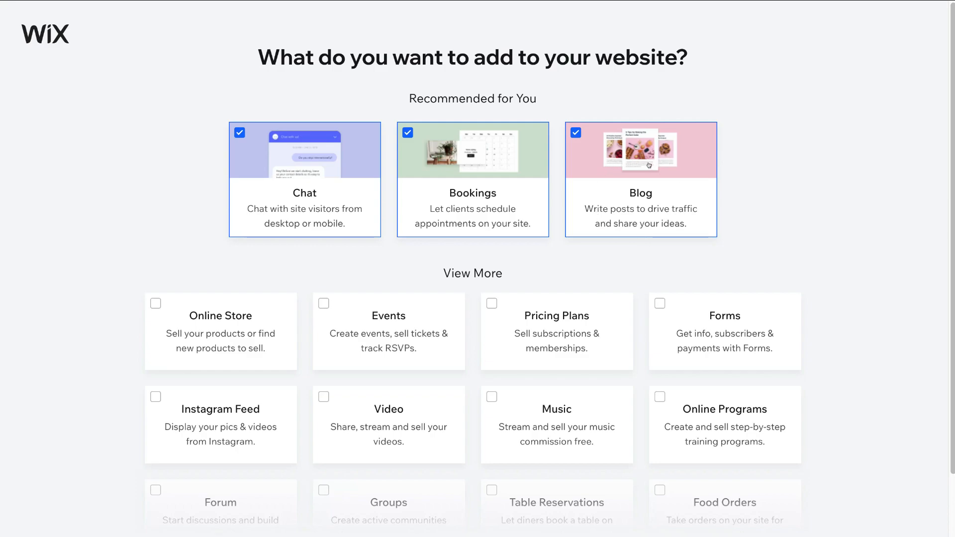
scroll(648, 165, "down", 1)
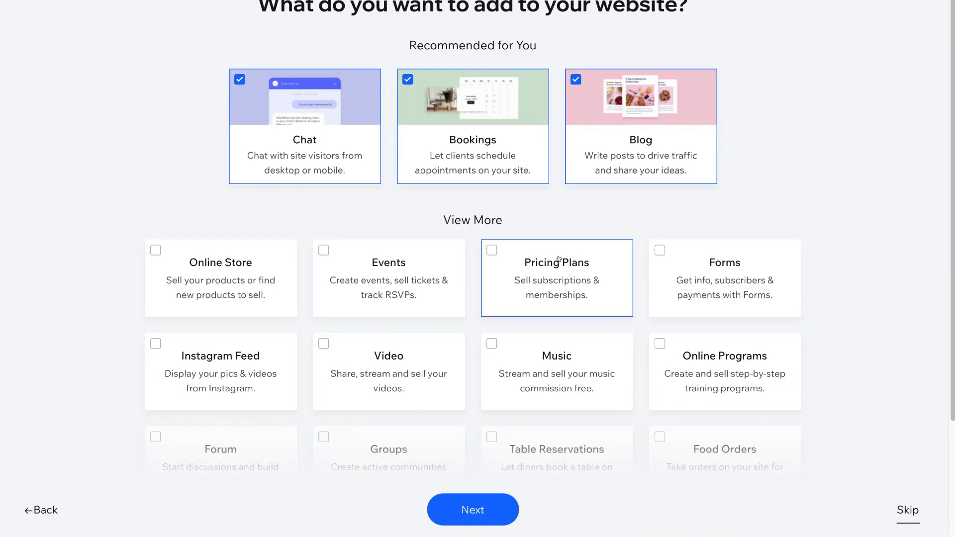
scroll(558, 259, "down", 3)
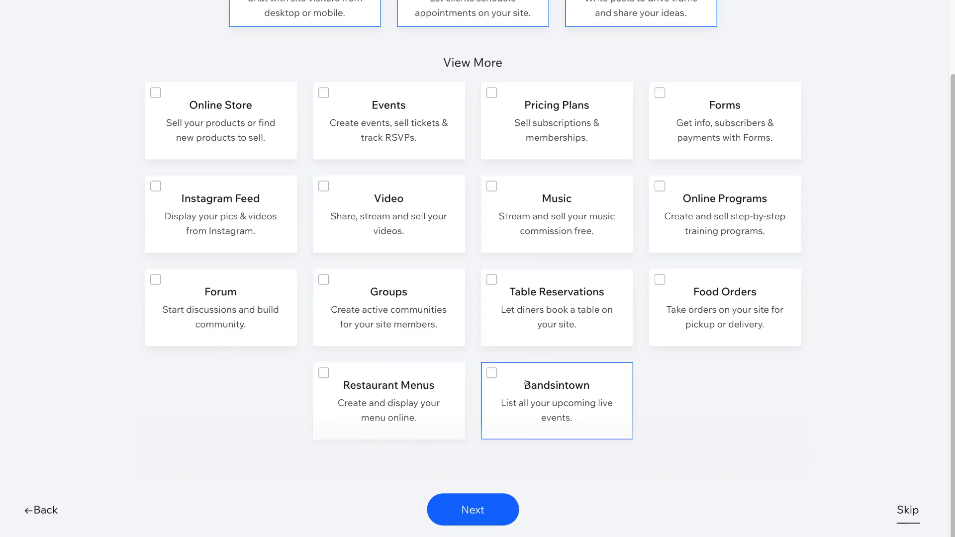
left_click(490, 509)
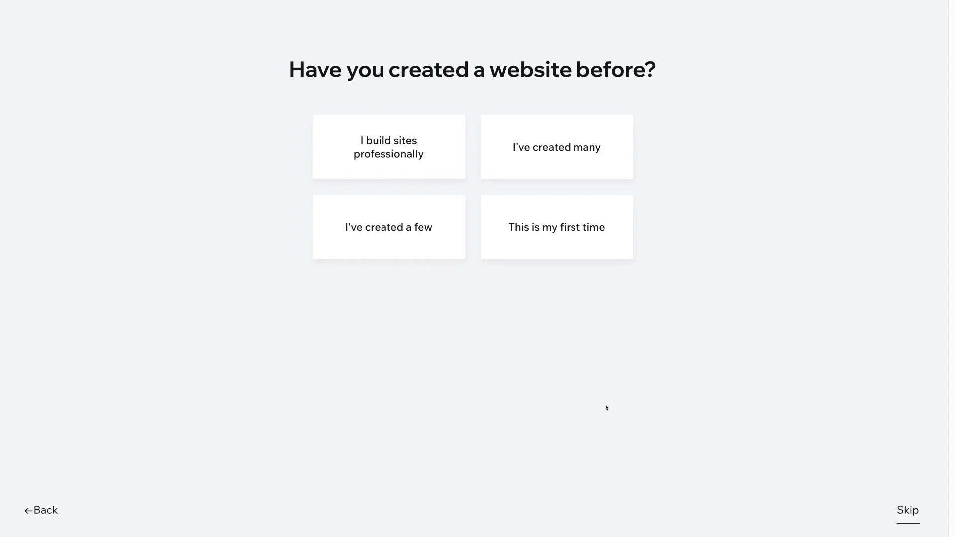
Answer that this is the first time creating a website and let Wix ADI build it
left_click(575, 242)
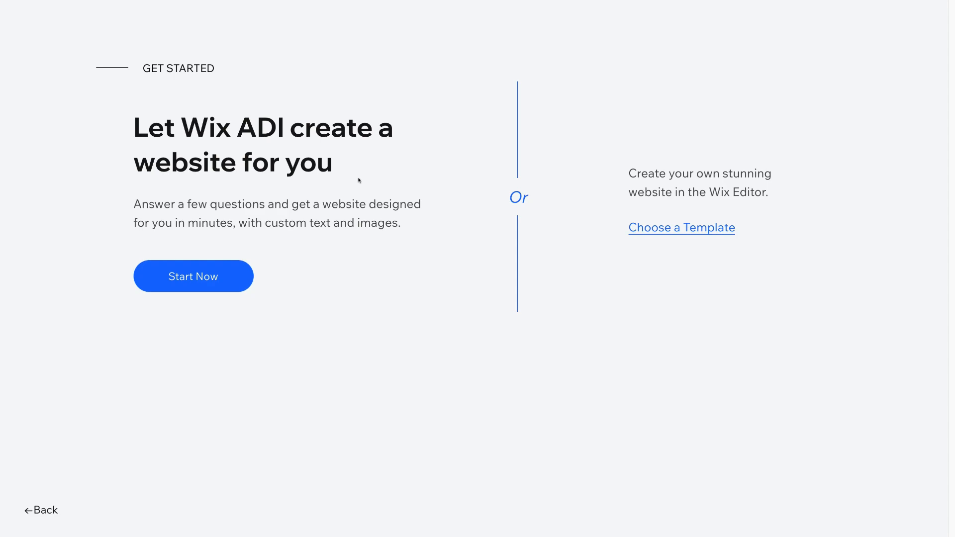
left_click(228, 282)
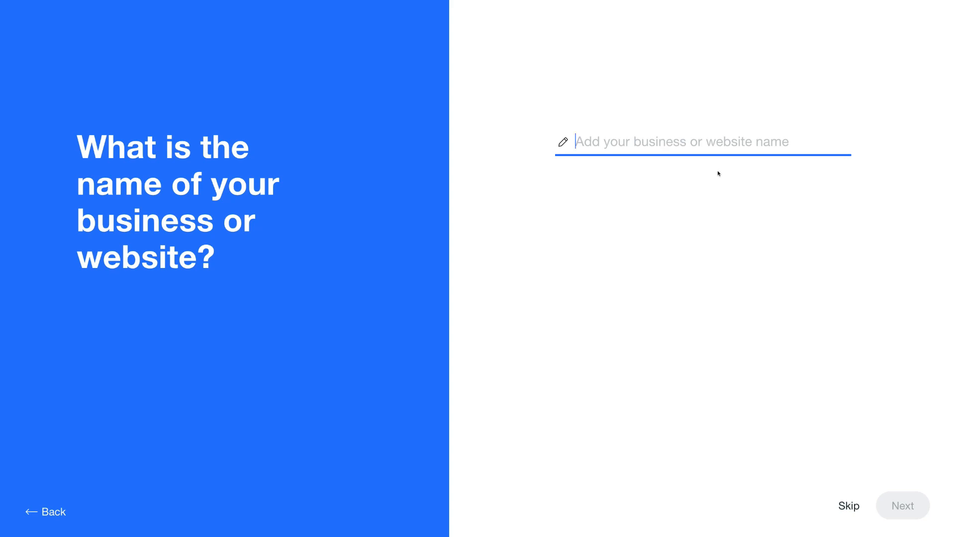
Name the business Ace Construction and continue past the content import without adding any links
type("Ace Cons")
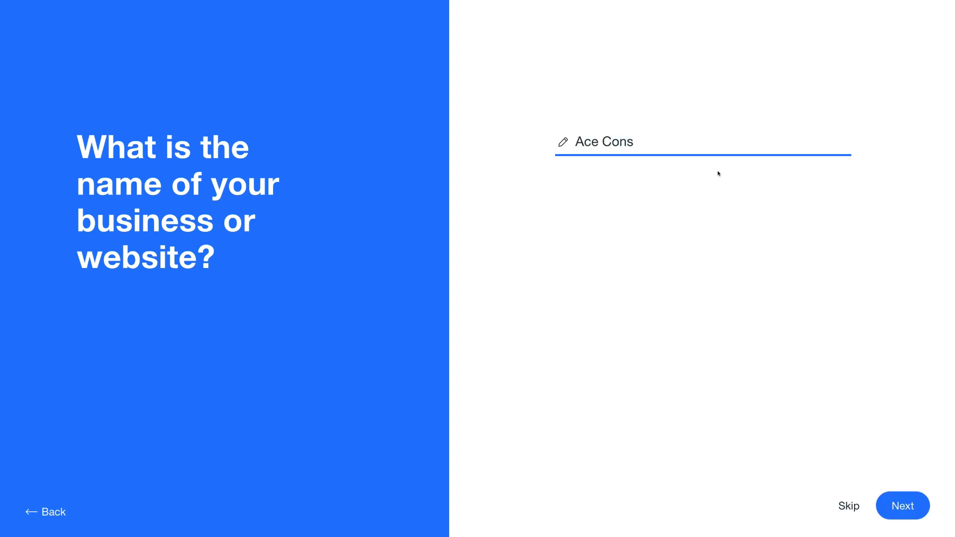
type("truction")
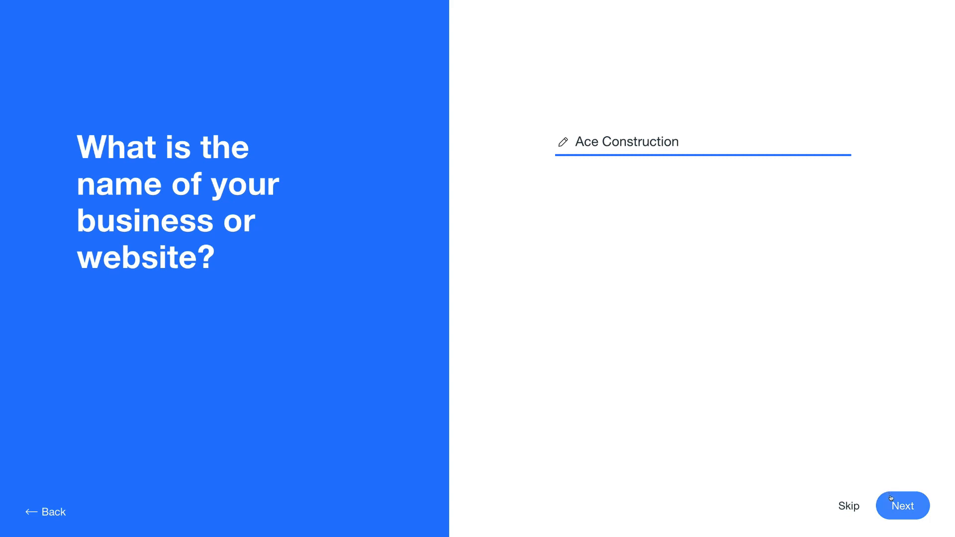
left_click(896, 514)
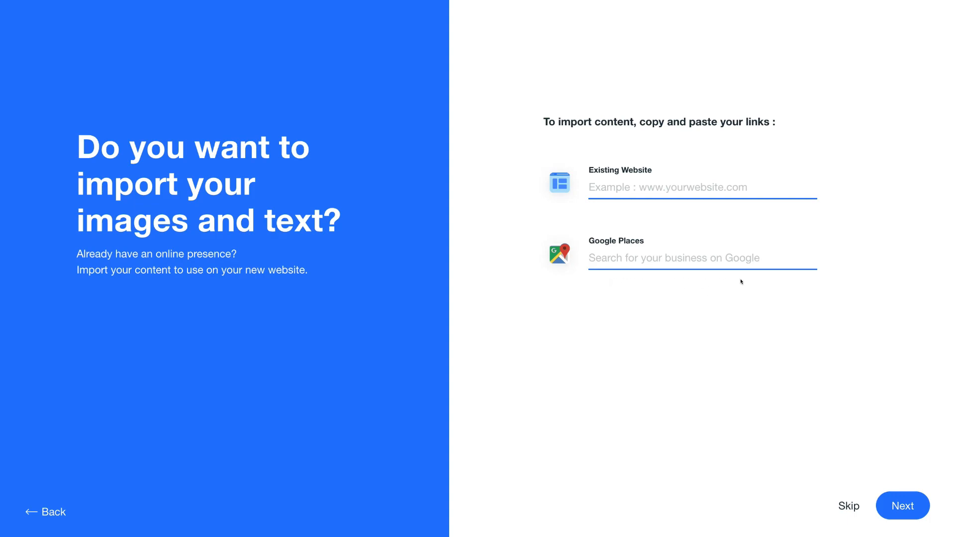
left_click(893, 514)
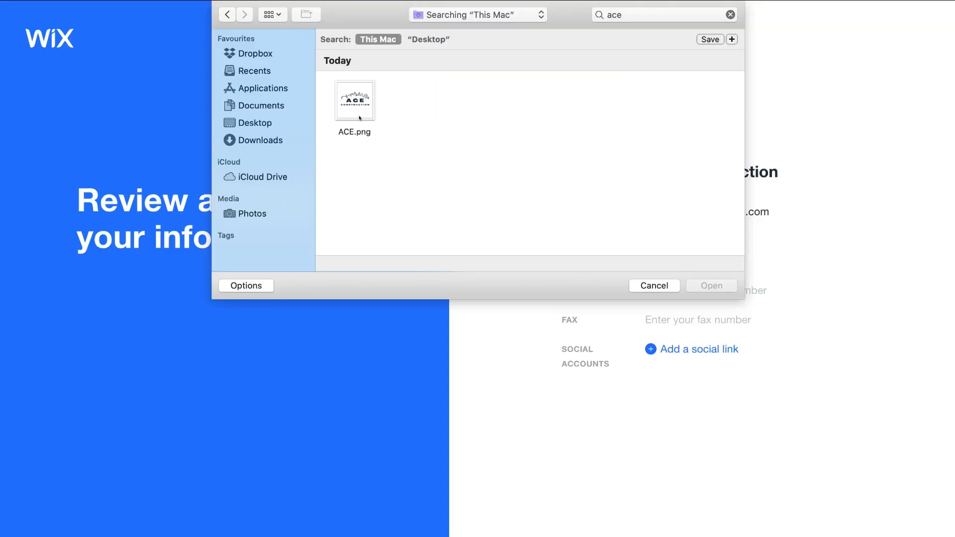
Upload ACE.png as the business logo and accept the suggested dark blue, white and black color palette
left_click(354, 101)
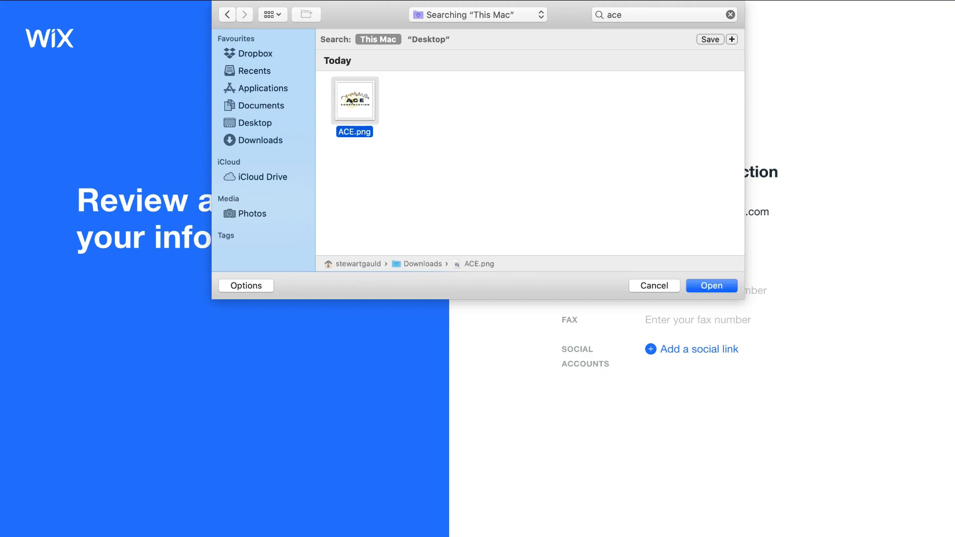
left_click(689, 280)
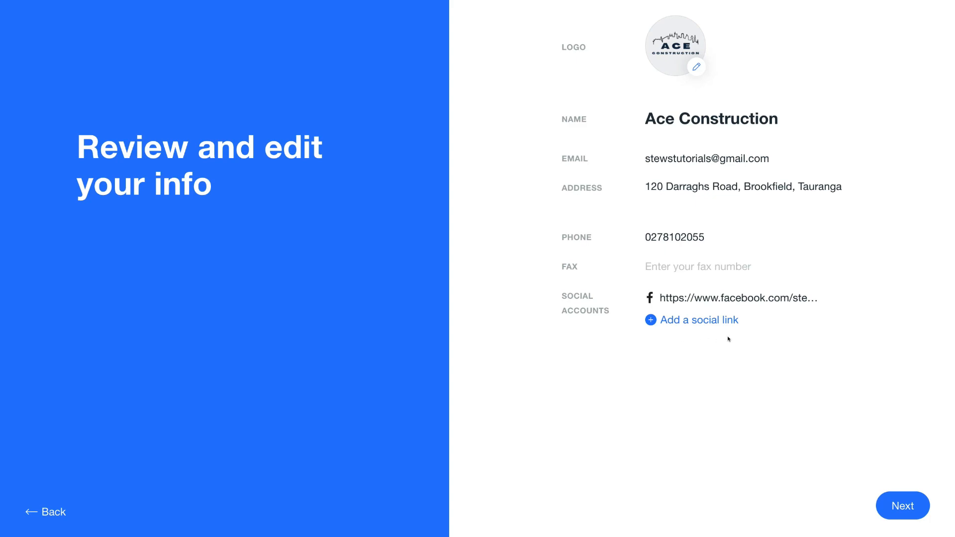
mouse_move(712, 298)
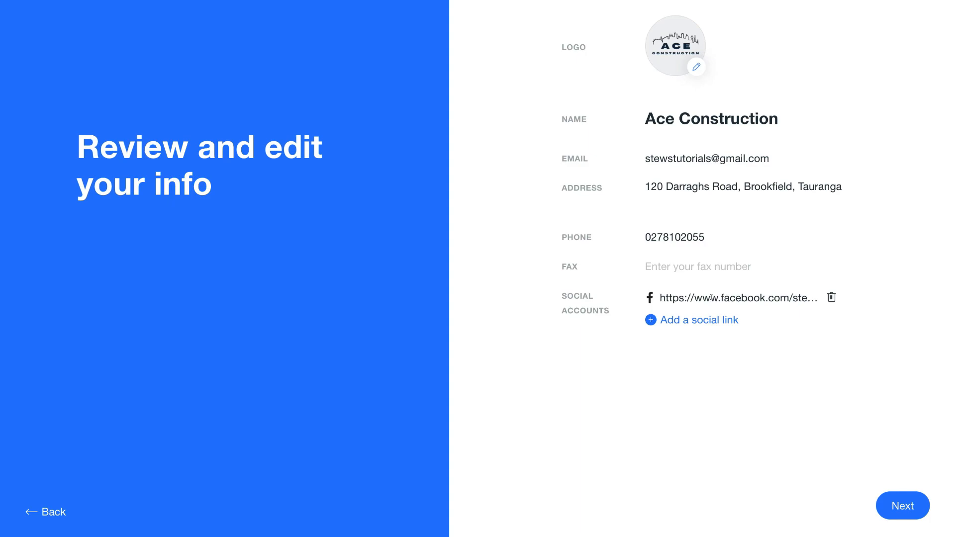
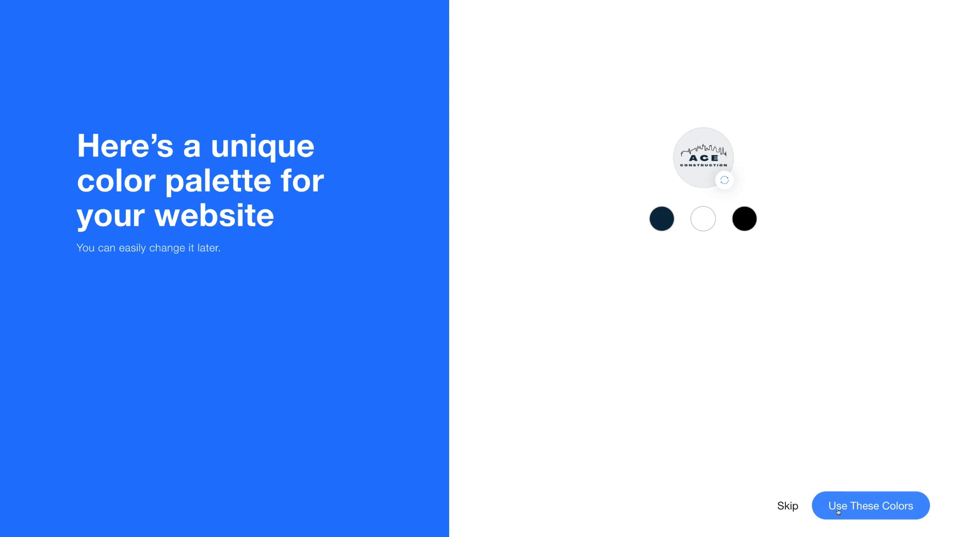
left_click(866, 516)
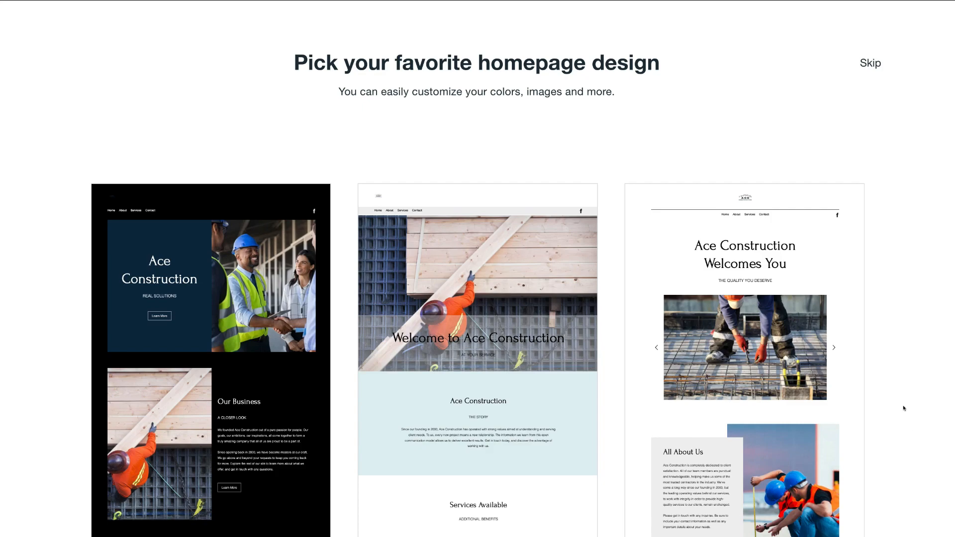
Compare the suggested homepage designs and use the black one with the dark blue Ace Construction banner
mouse_move(728, 430)
scroll(727, 431, "down", 2)
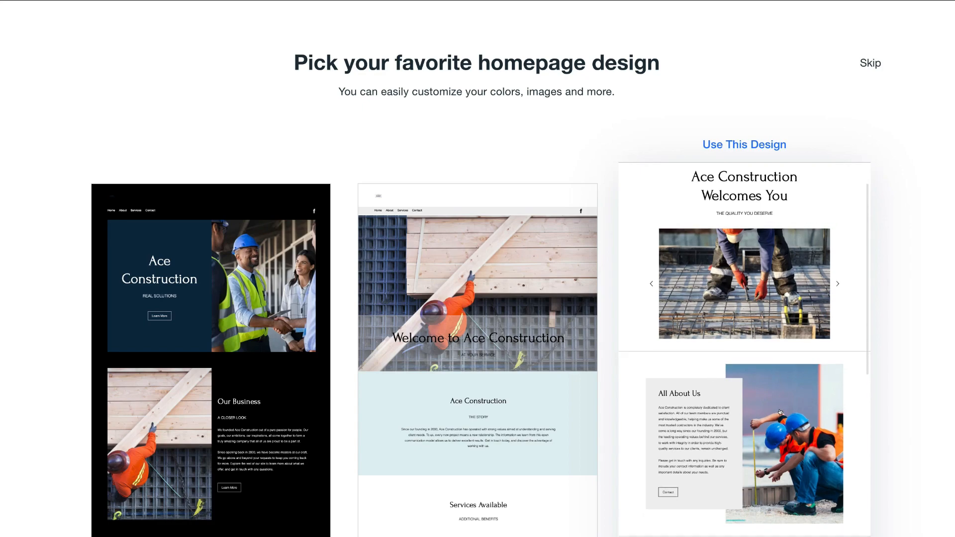
scroll(781, 412, "down", 5)
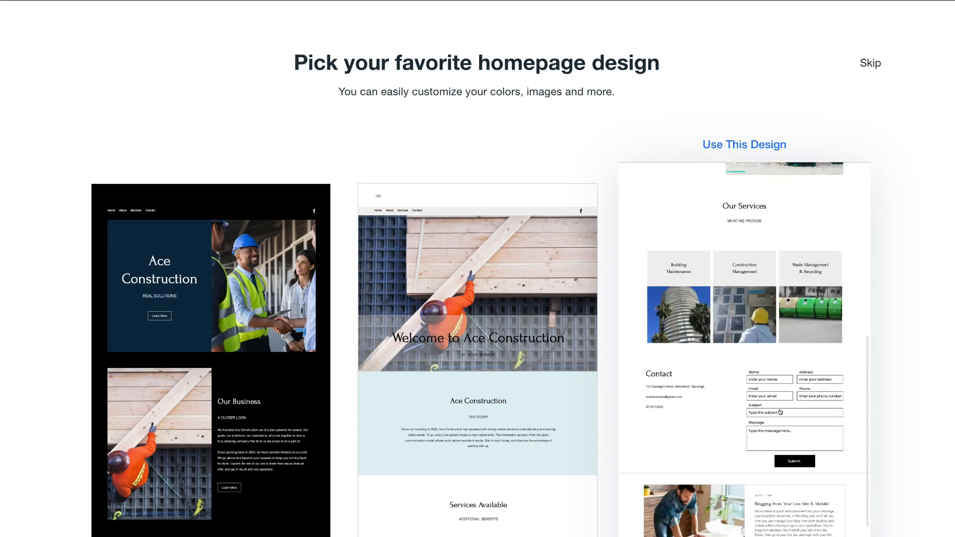
scroll(780, 411, "up", 3)
scroll(780, 411, "up", 6)
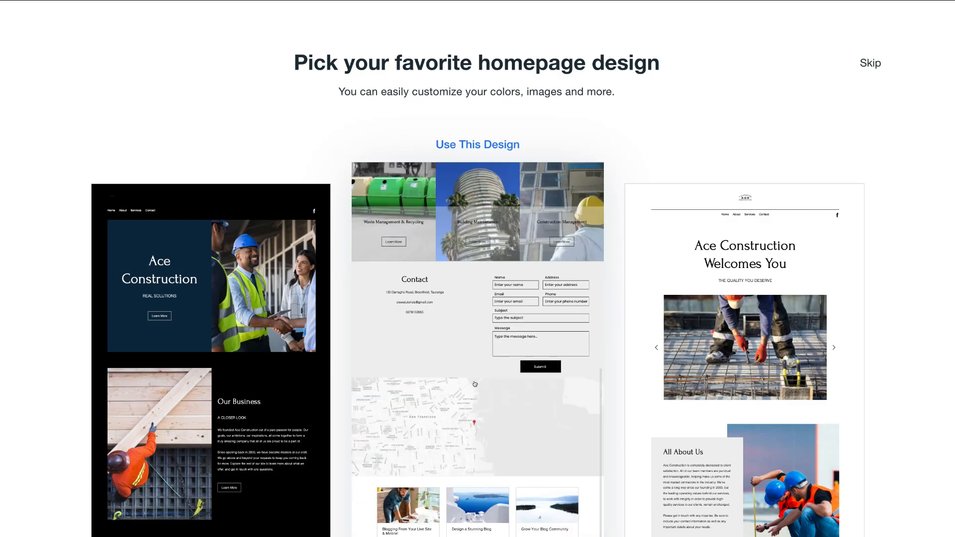
scroll(475, 385, "up", 7)
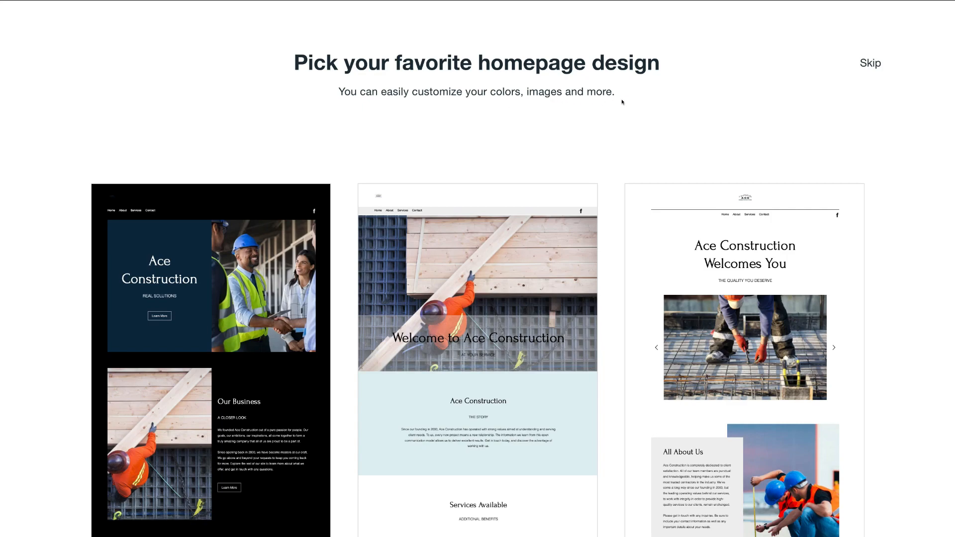
scroll(505, 343, "down", 1)
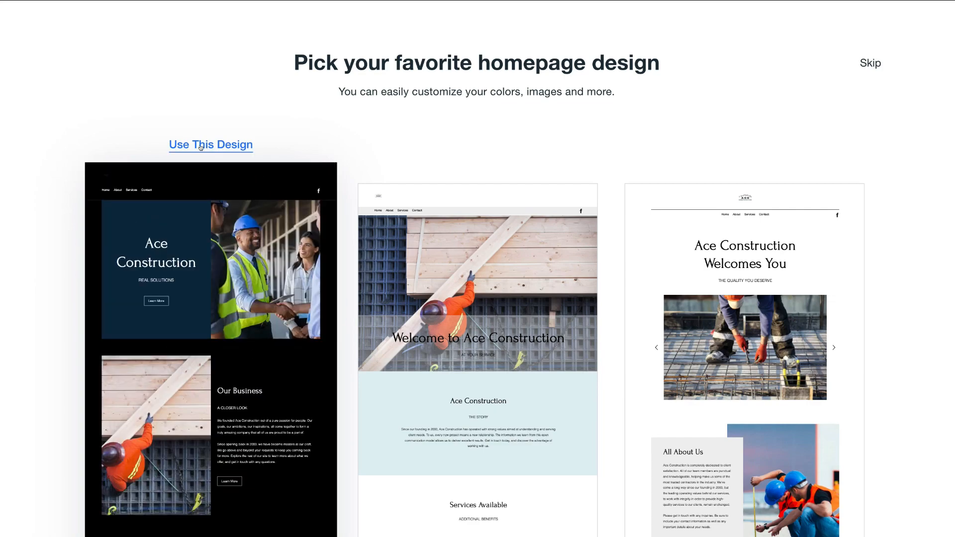
left_click(228, 148)
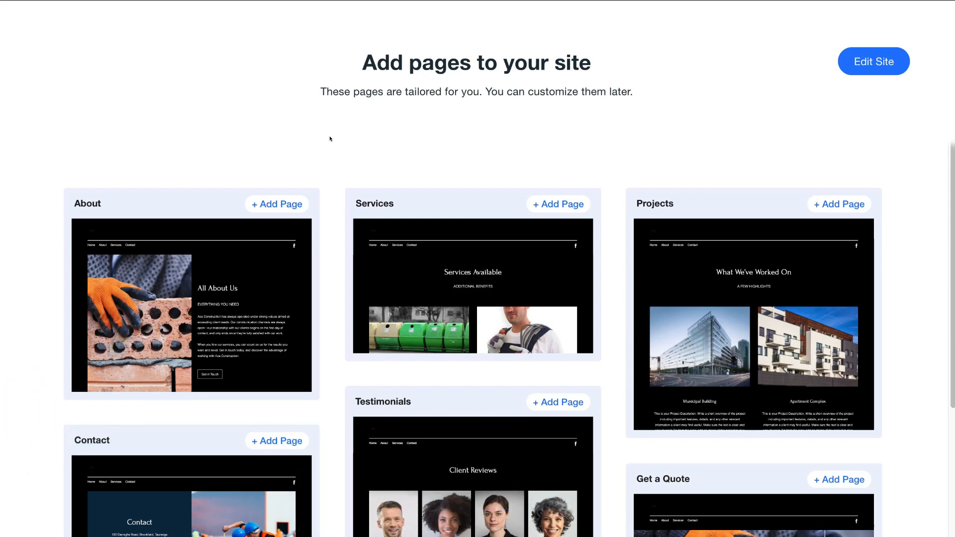
Add the About, Services, Projects, Testimonials, Contact and Get a Quote pages, and open the site for editing
left_click(285, 195)
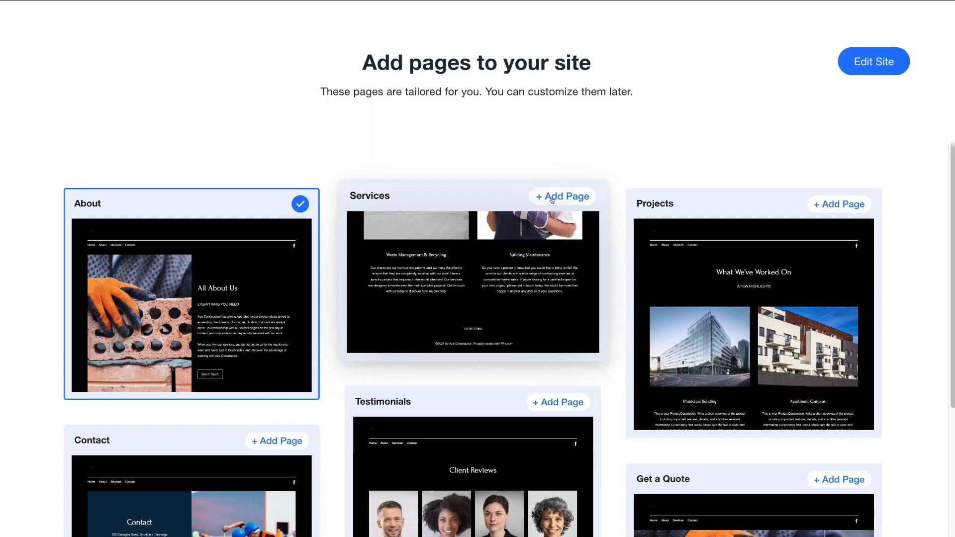
left_click(551, 199)
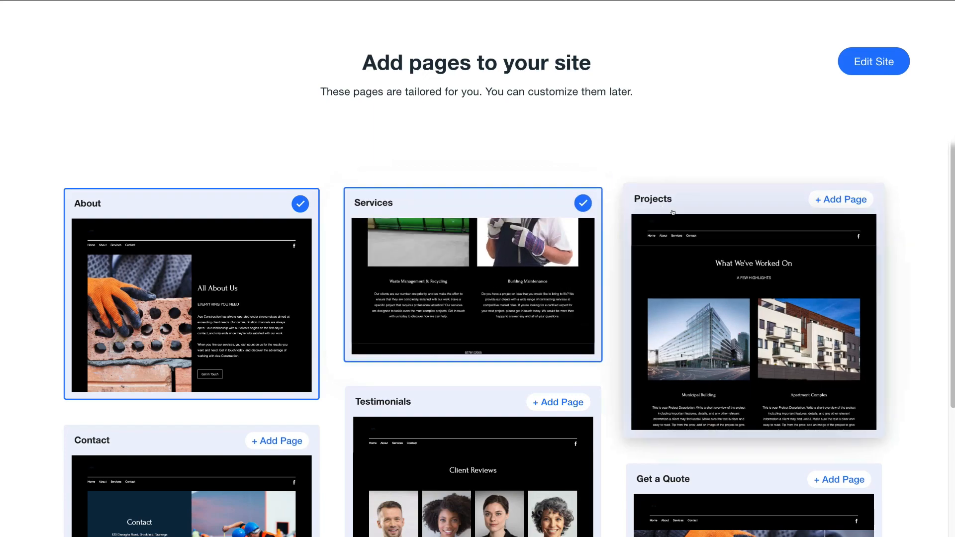
left_click(841, 193)
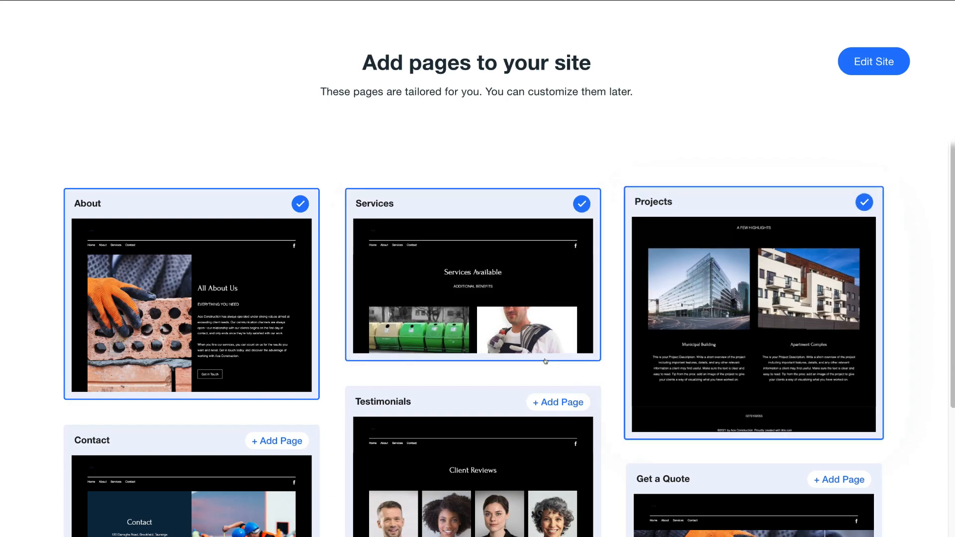
scroll(572, 231, "down", 4)
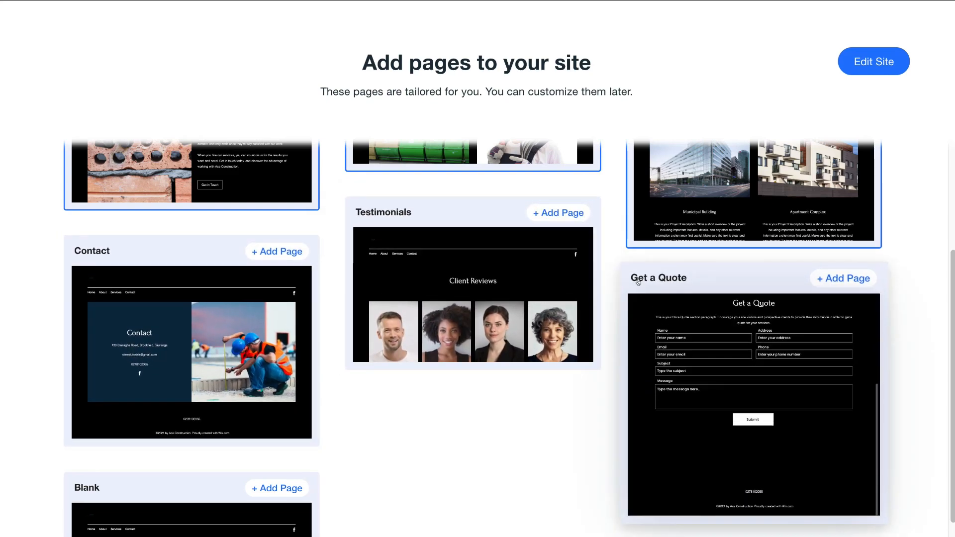
left_click(557, 206)
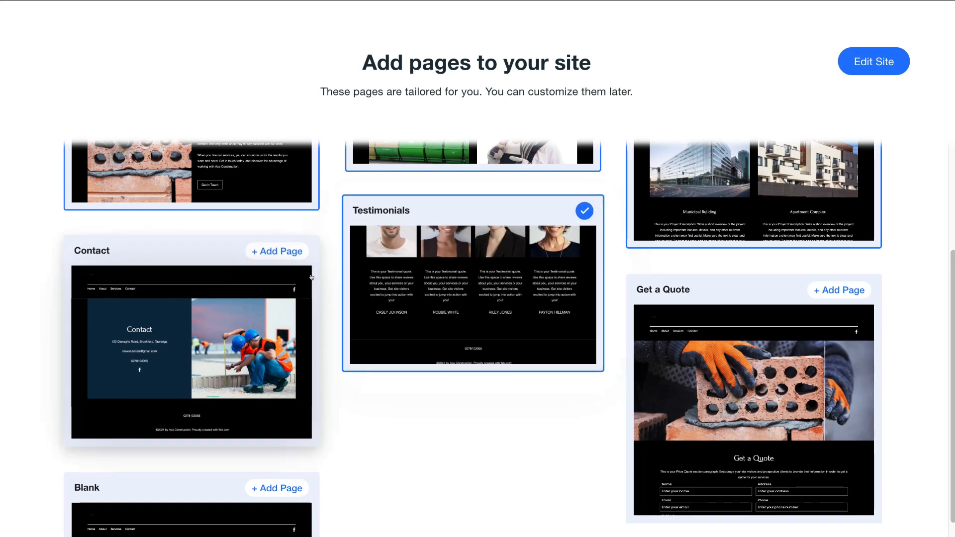
left_click(270, 243)
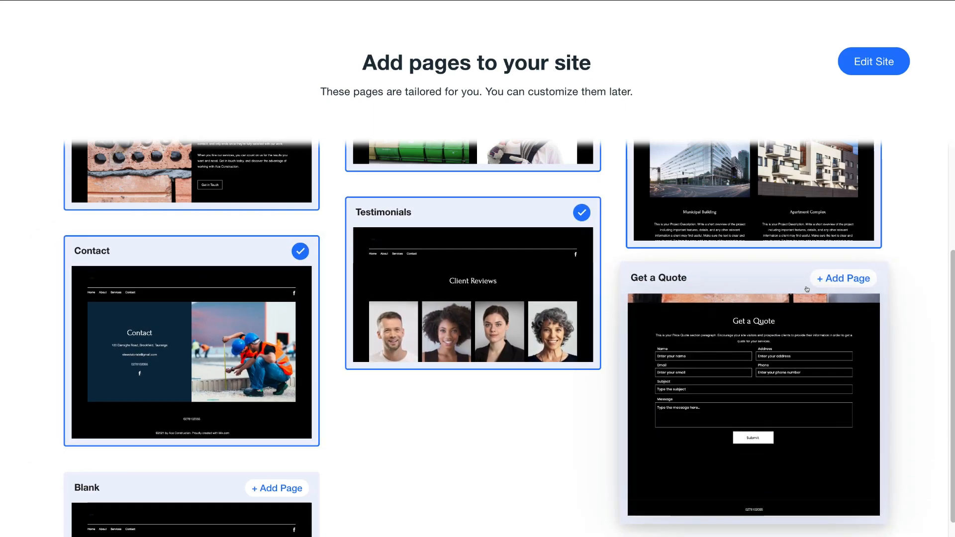
left_click(828, 279)
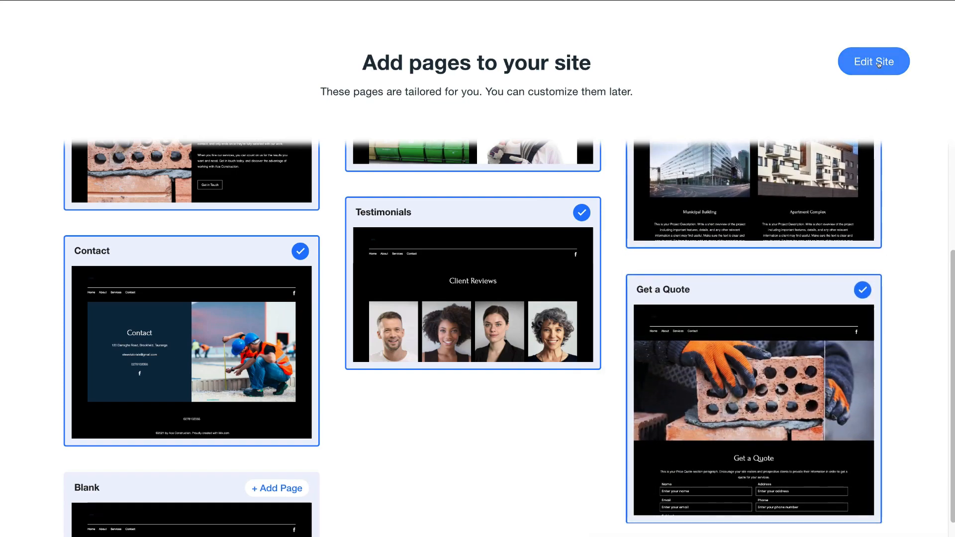
left_click(878, 62)
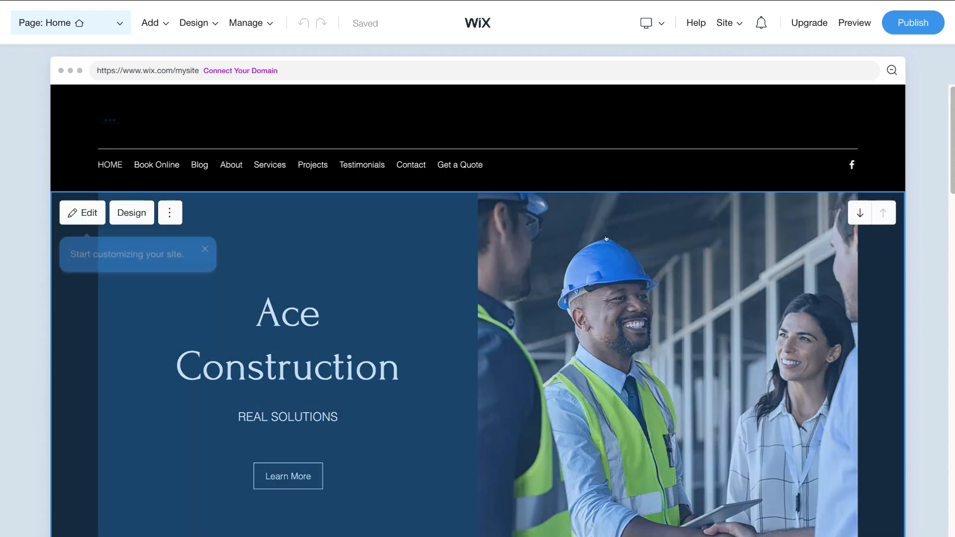
Review the generated homepage from the header through the Our Business section
scroll(605, 239, "down", 2)
scroll(605, 239, "down", 5)
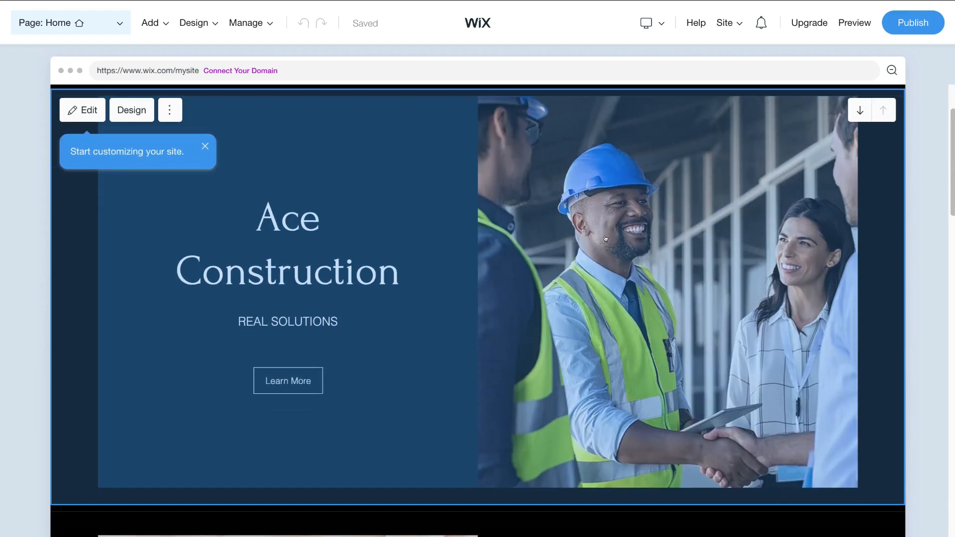
scroll(605, 239, "down", 8)
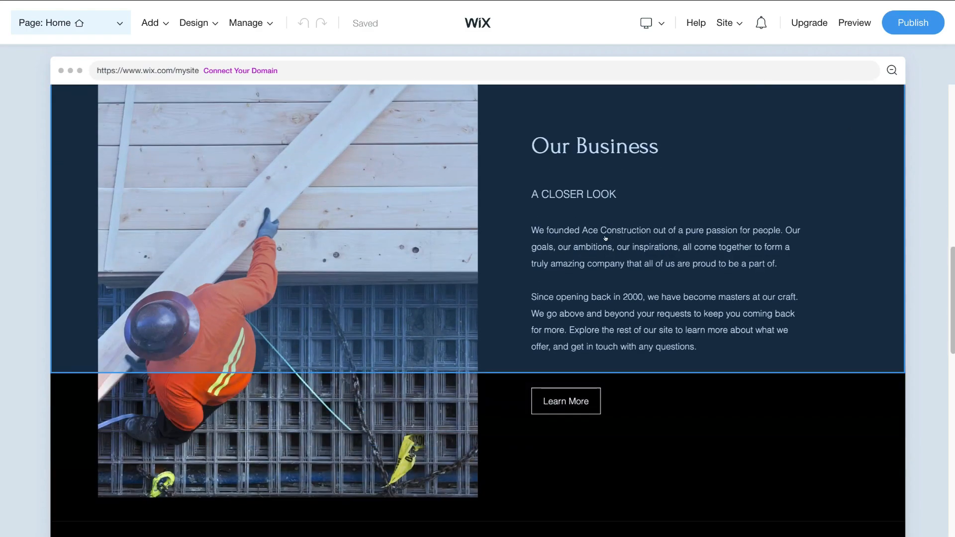
scroll(605, 239, "up", 9)
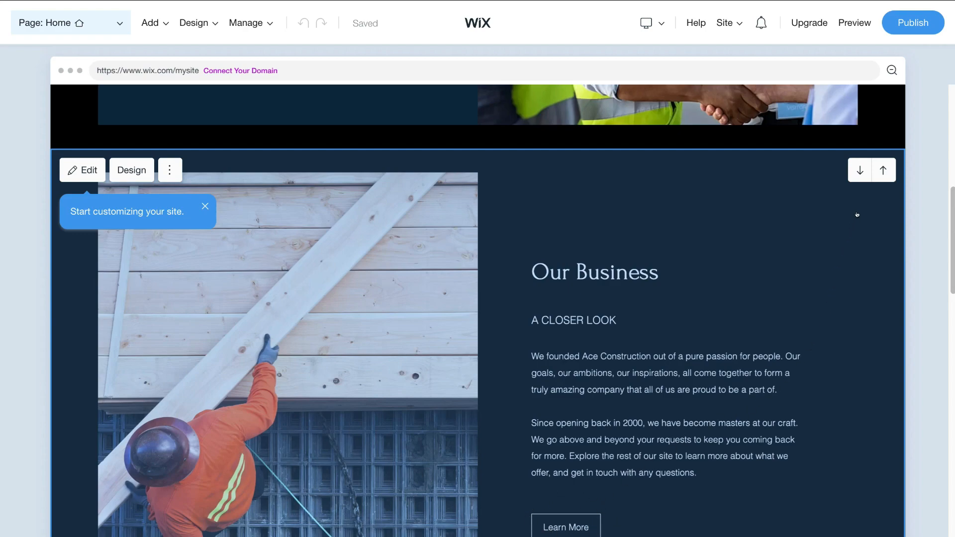
scroll(765, 300, "up", 1)
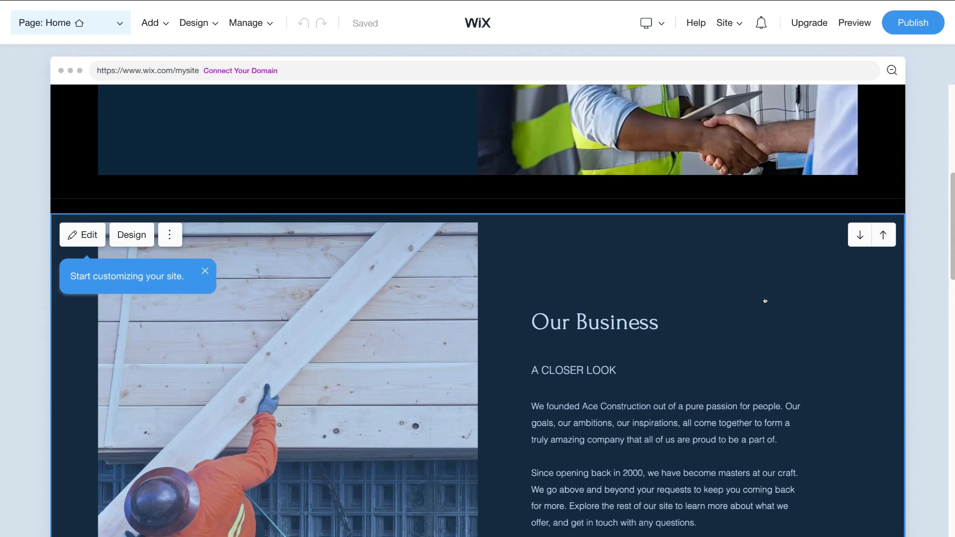
scroll(764, 300, "up", 8)
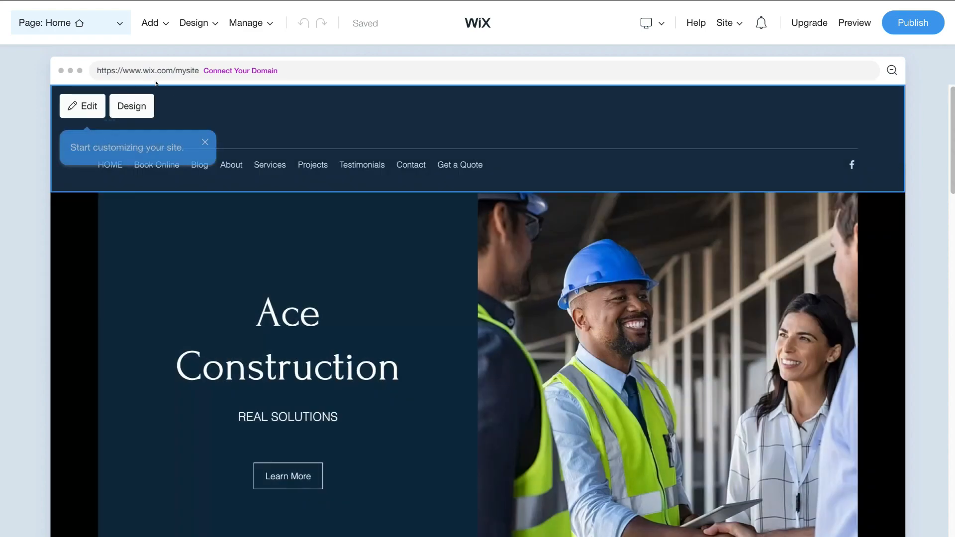
Open the site menu for editing and reorder it so that Testimonials comes directly after About
left_click(109, 21)
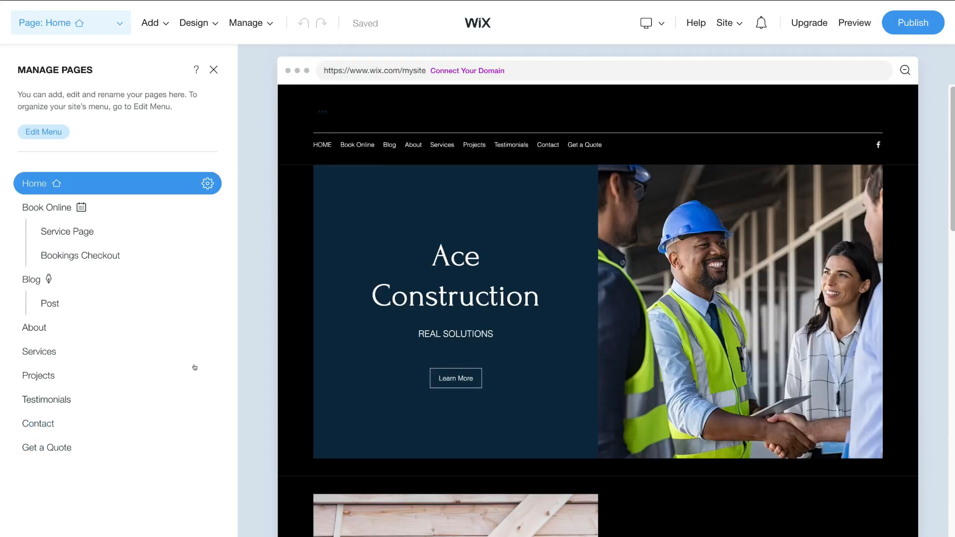
left_click(40, 132)
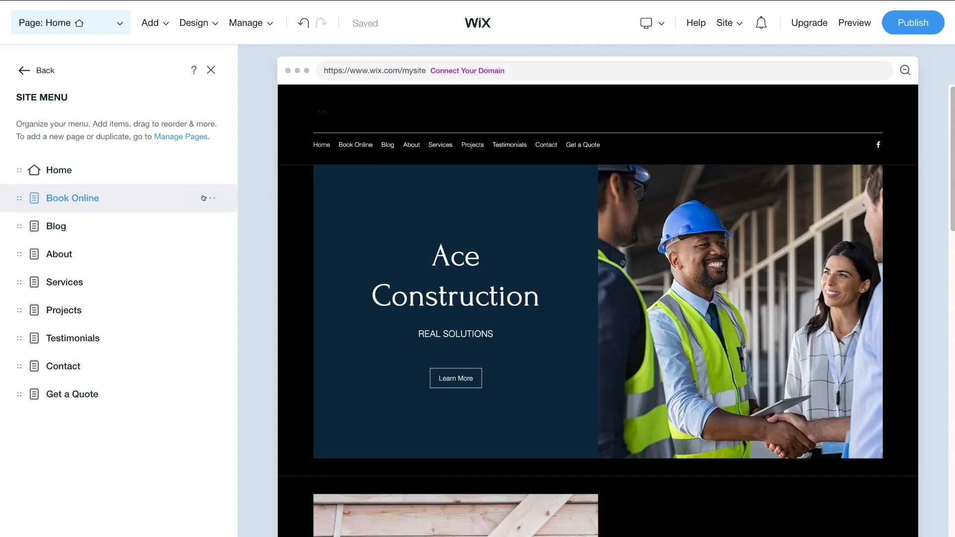
left_click(205, 198)
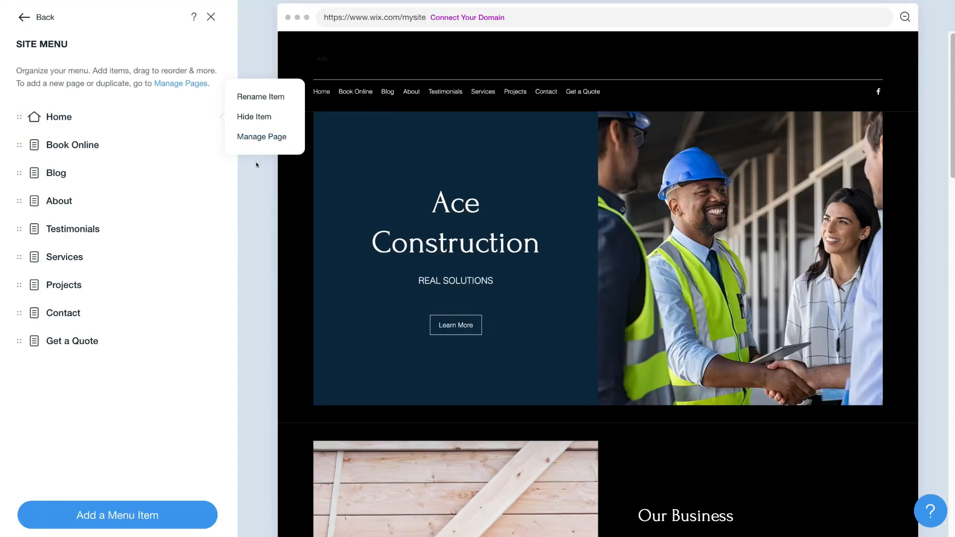
left_click(257, 165)
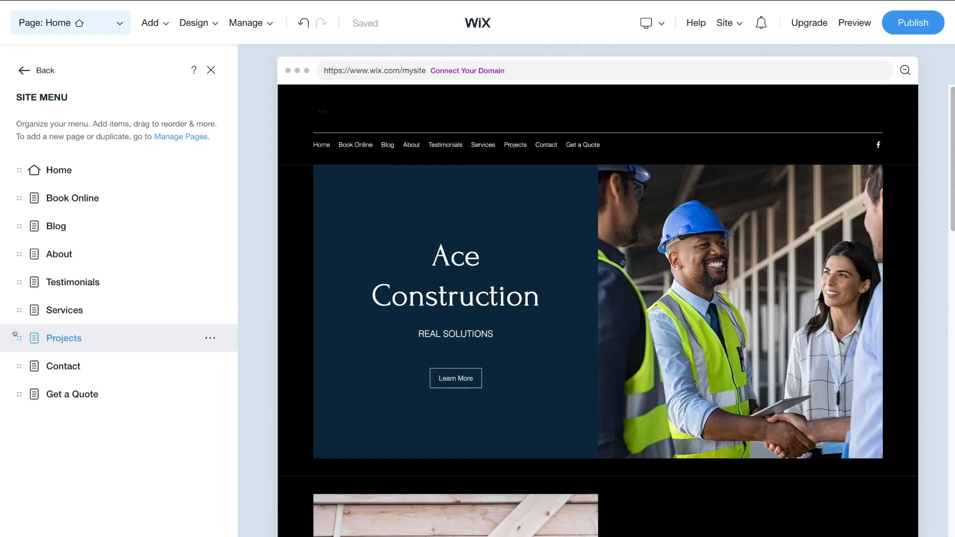
Nest Projects and Testimonials as subpages under About in the site menu, and close the menu editor and the help panel
left_click_drag(15, 334, 37, 277)
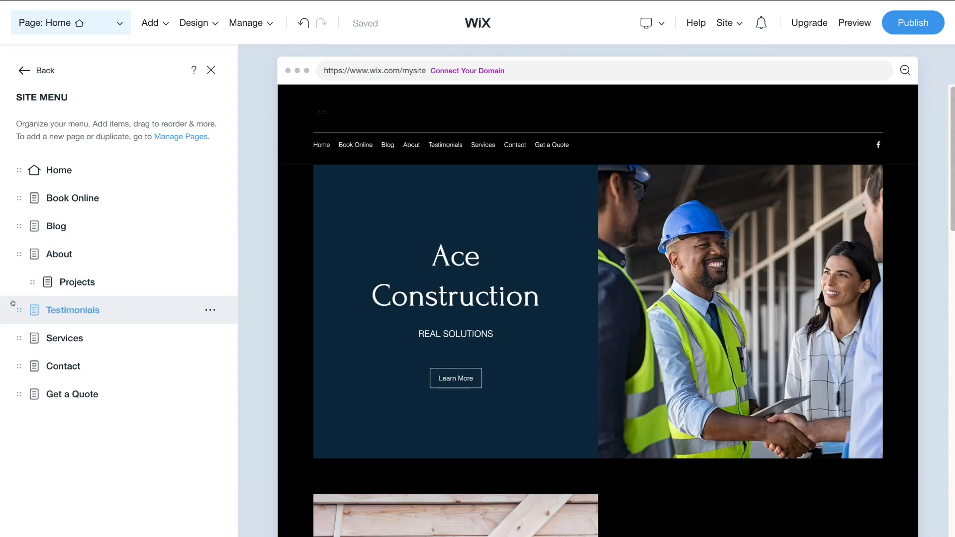
left_click_drag(15, 307, 27, 306)
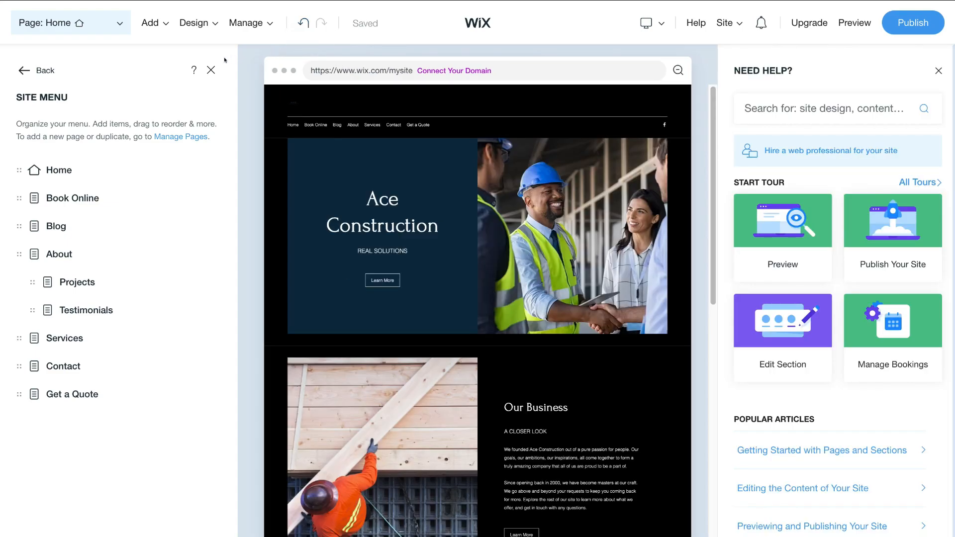
left_click(210, 70)
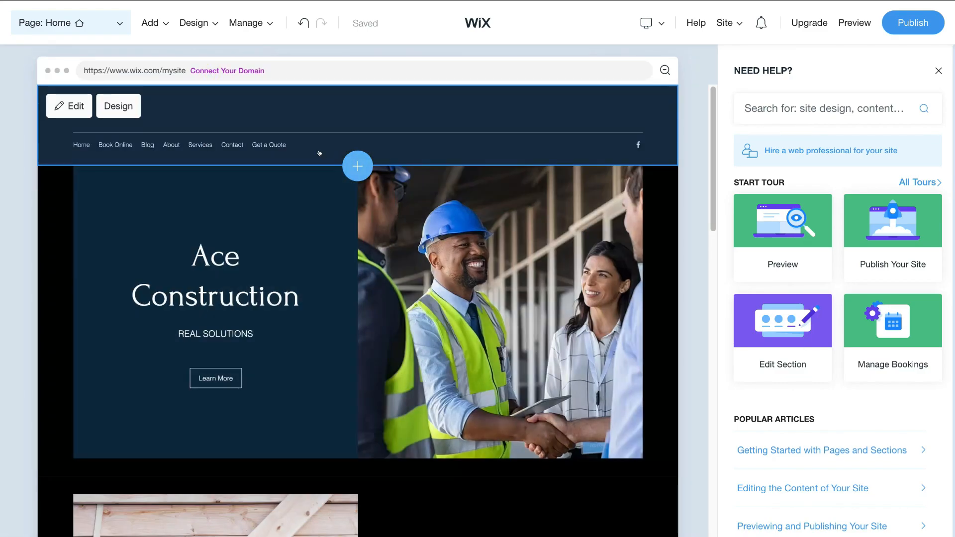
left_click(319, 153)
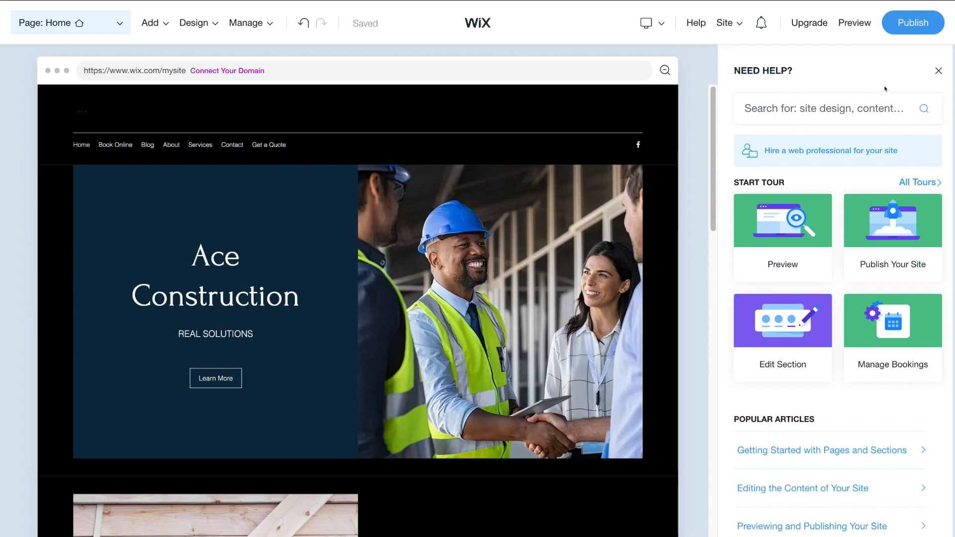
left_click(935, 72)
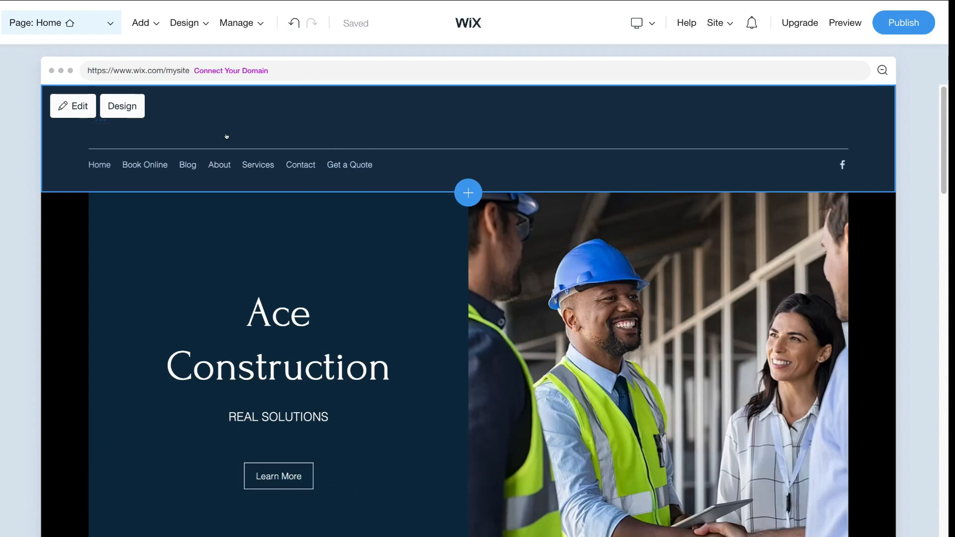
Show the phone number and the Get In Touch button in the site header
left_click(76, 109)
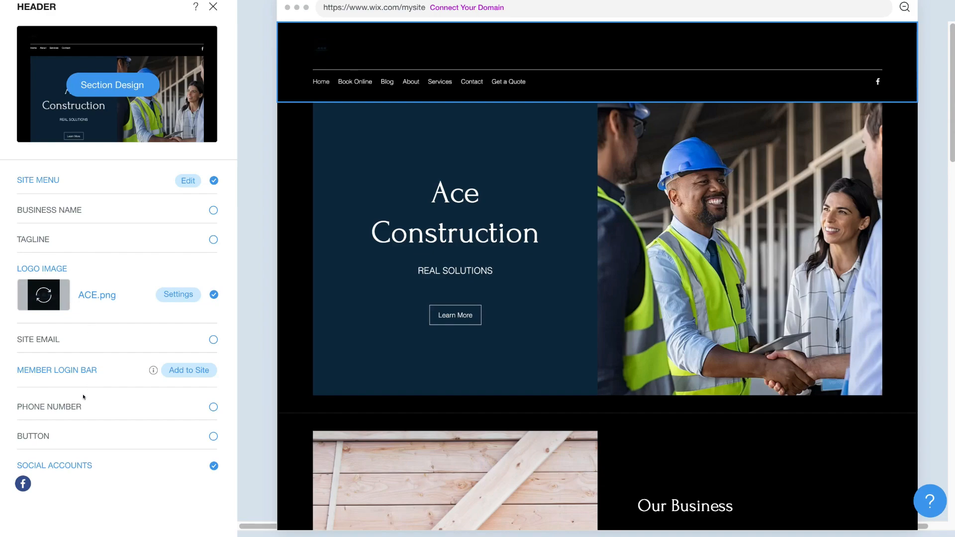
left_click(212, 407)
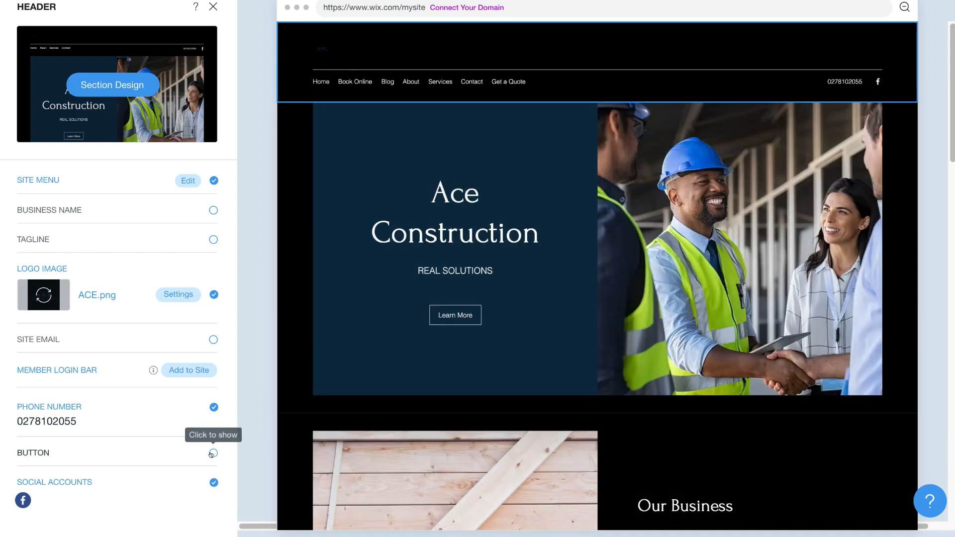
left_click(213, 453)
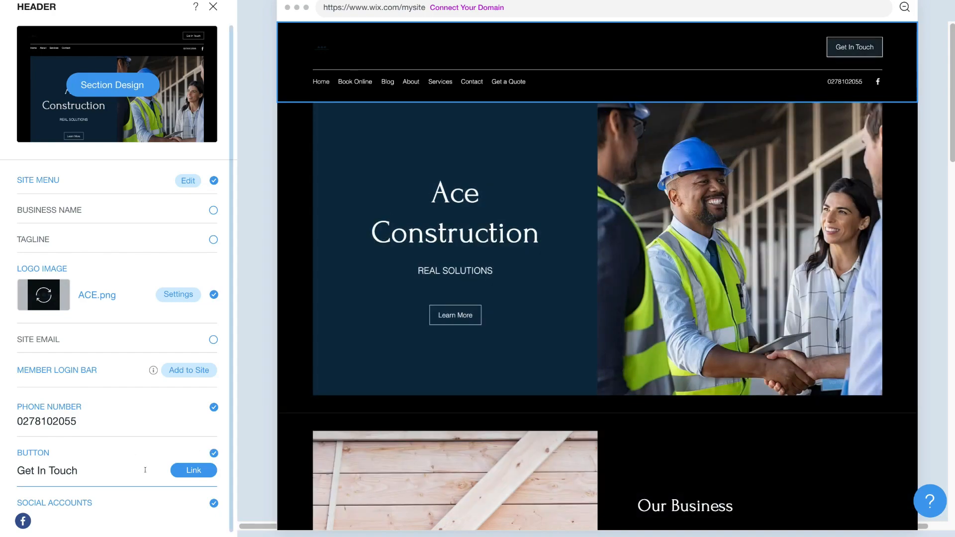
Link the header's Get In Touch button to the top of the Get a Quote page and close the header settings
left_click(194, 470)
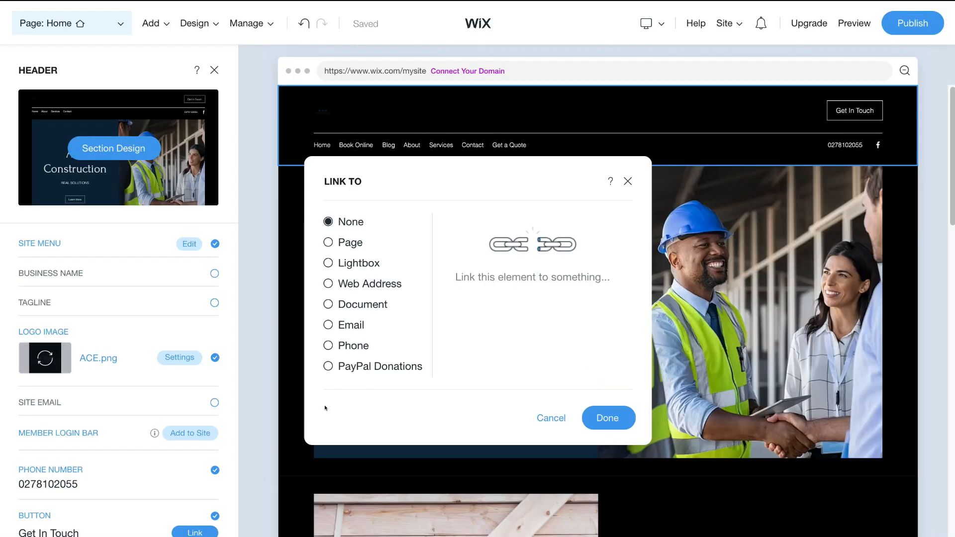
left_click(327, 242)
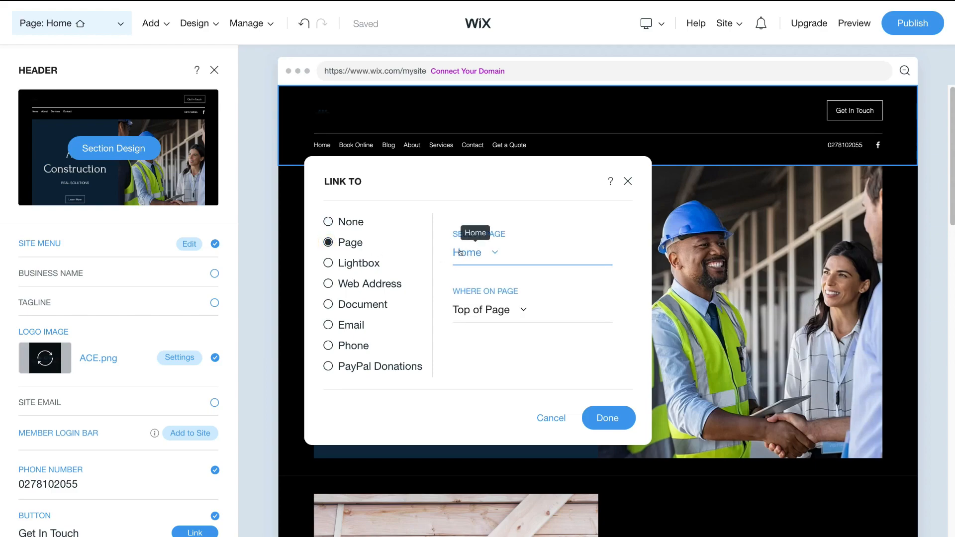
left_click(486, 249)
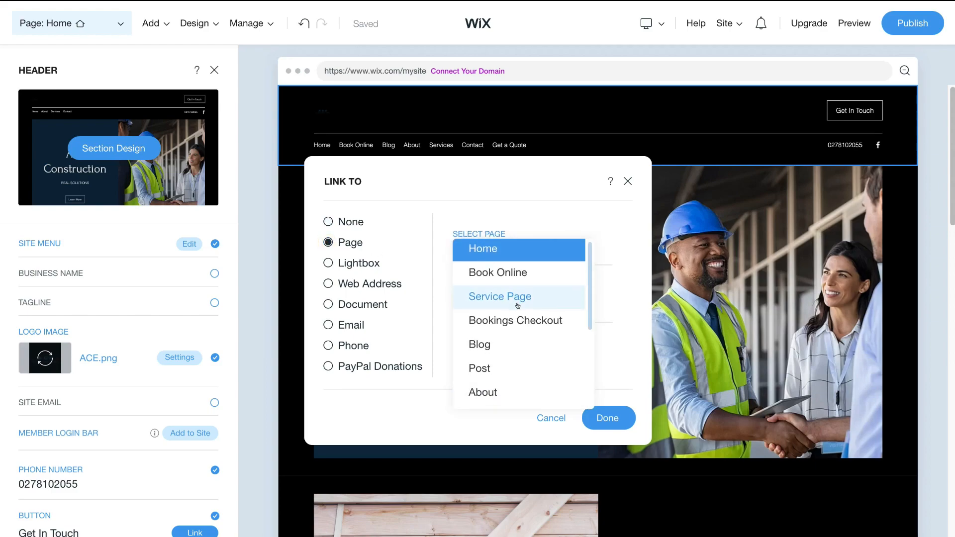
scroll(517, 305, "down", 3)
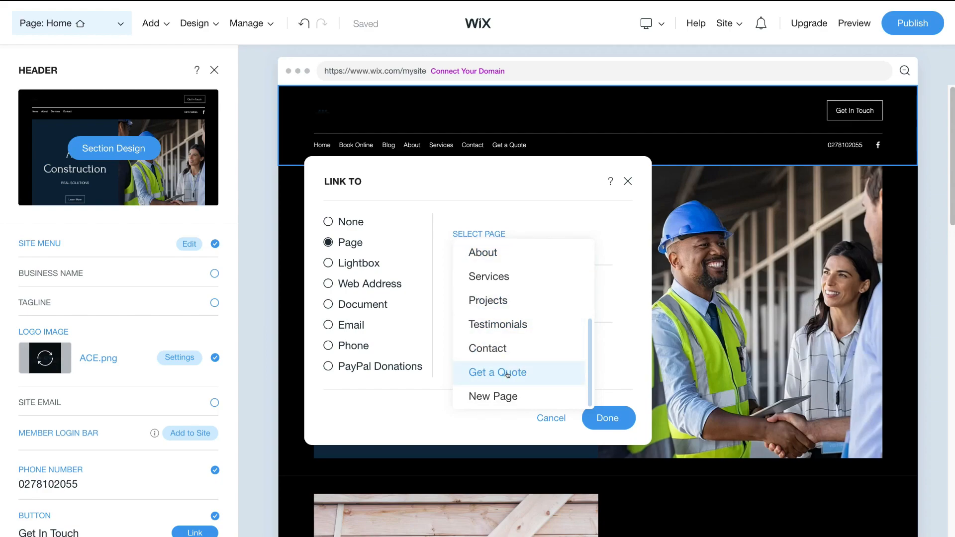
left_click(535, 372)
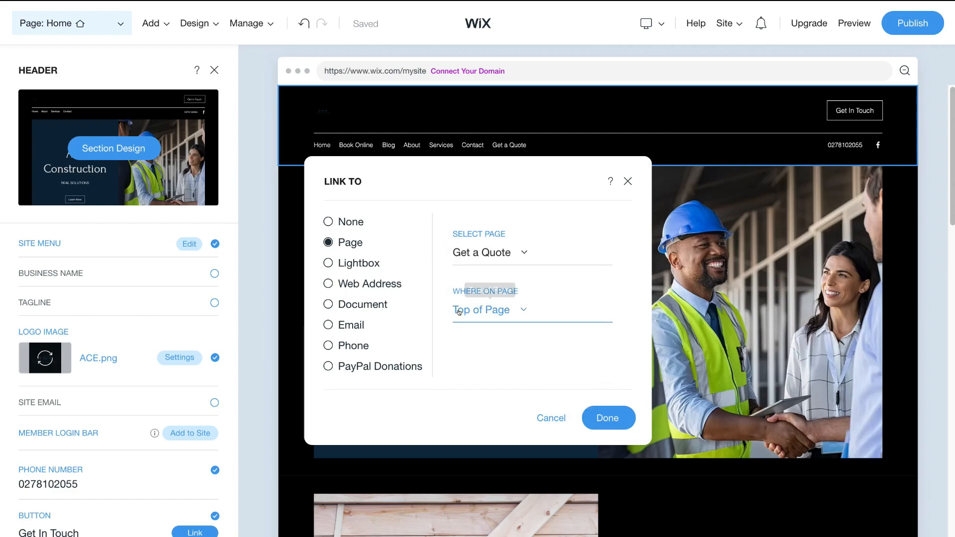
left_click(598, 421)
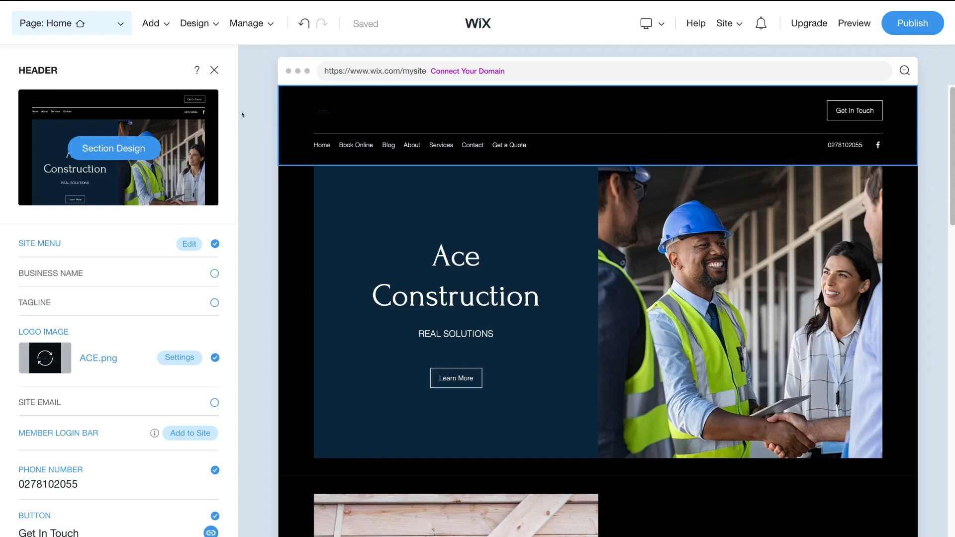
left_click(212, 70)
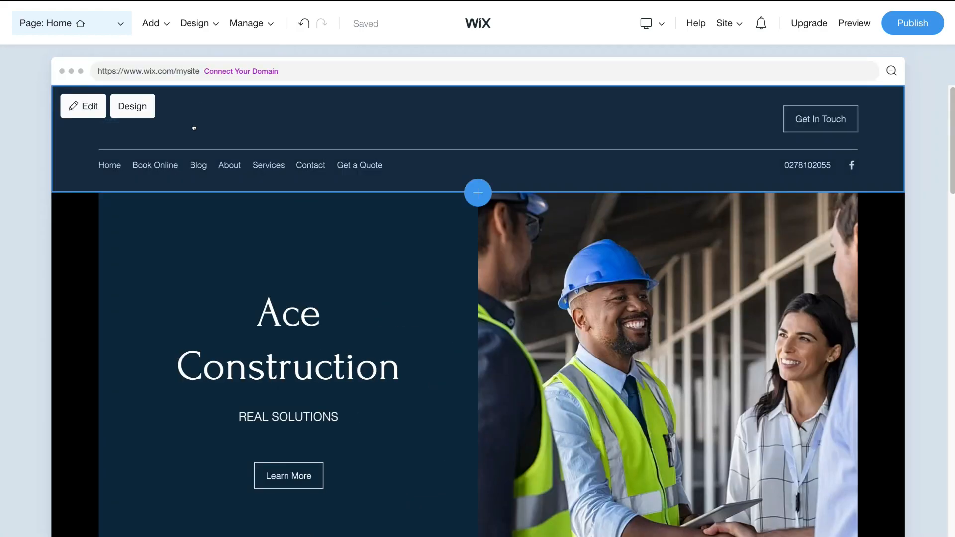
Browse the alternative layouts in the site header design and close it, keeping the current header layout
left_click(130, 106)
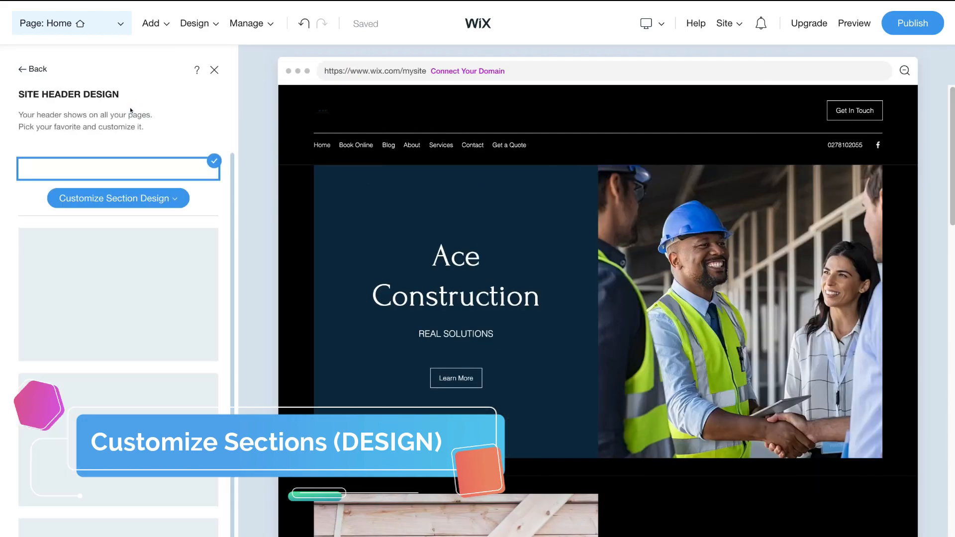
scroll(208, 225, "down", 2)
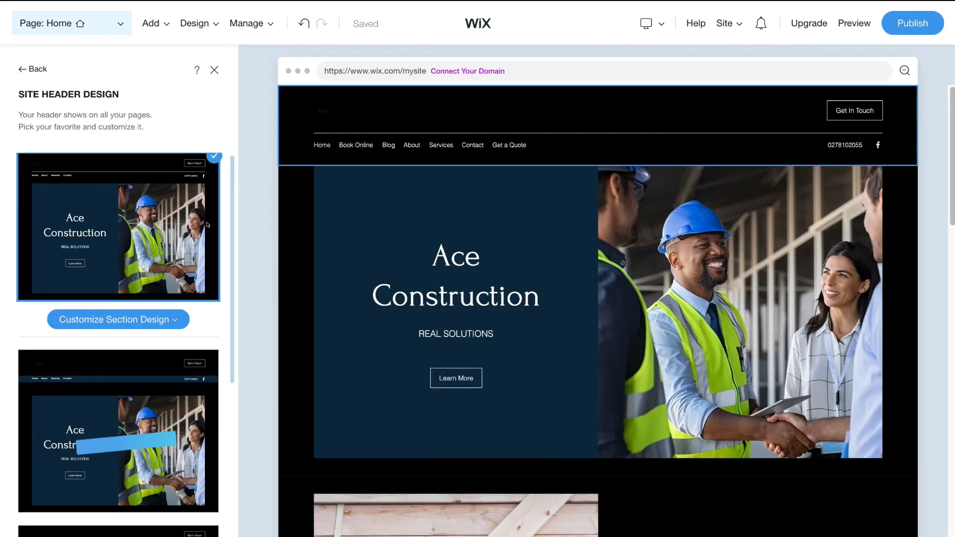
scroll(208, 225, "down", 5)
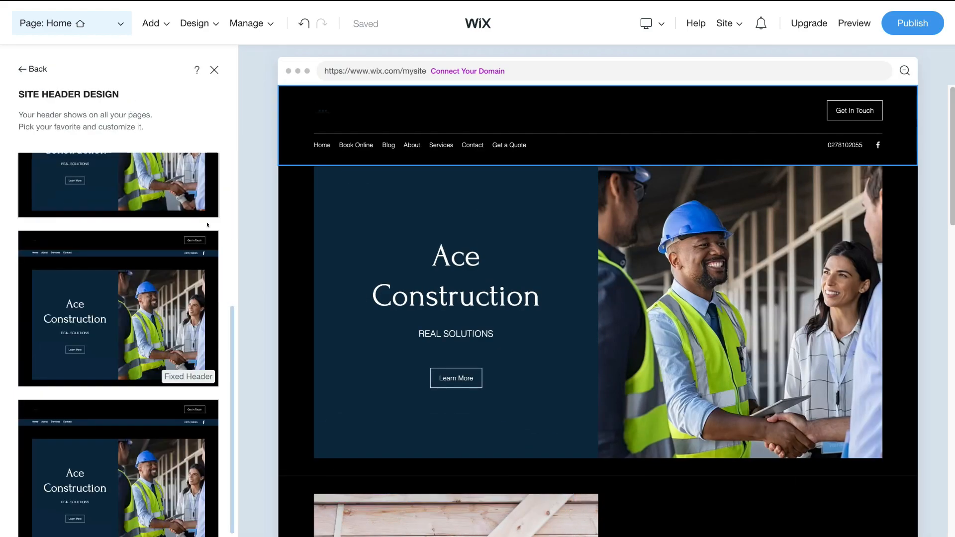
scroll(203, 224, "down", 2)
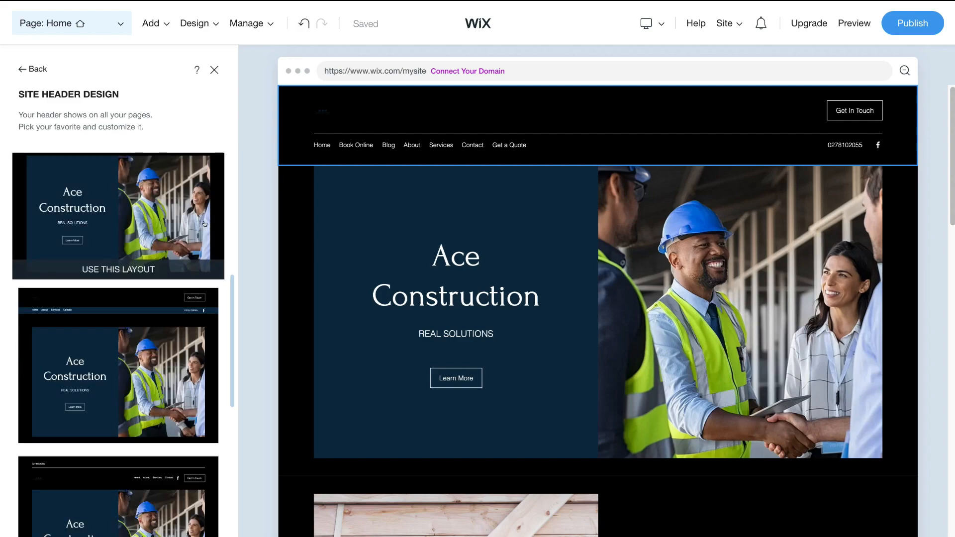
left_click(203, 224)
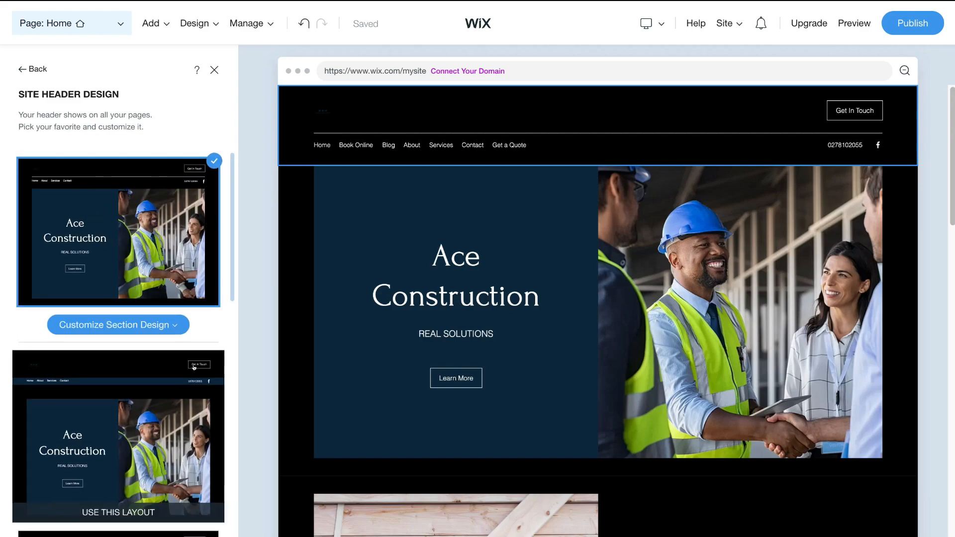
scroll(194, 367, "down", 4)
scroll(194, 367, "down", 5)
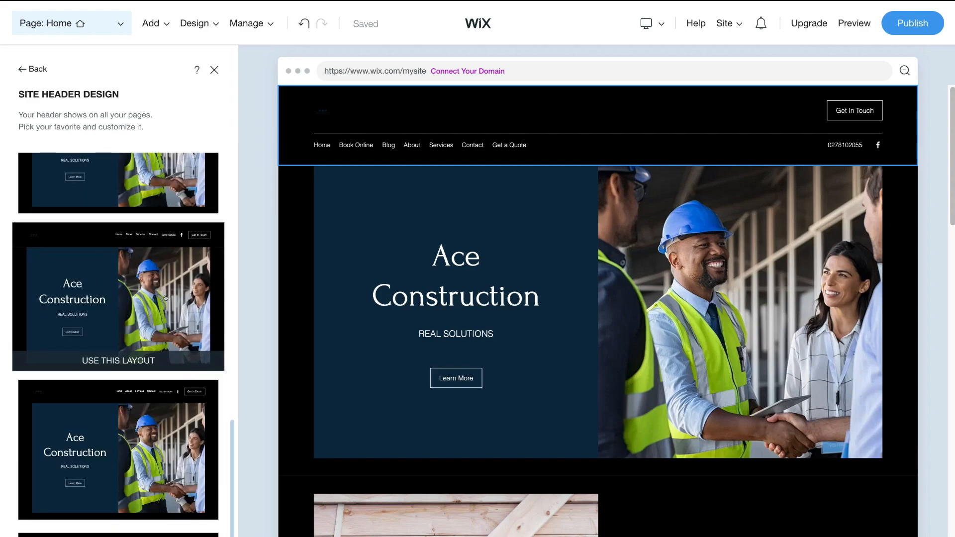
scroll(165, 297, "up", 5)
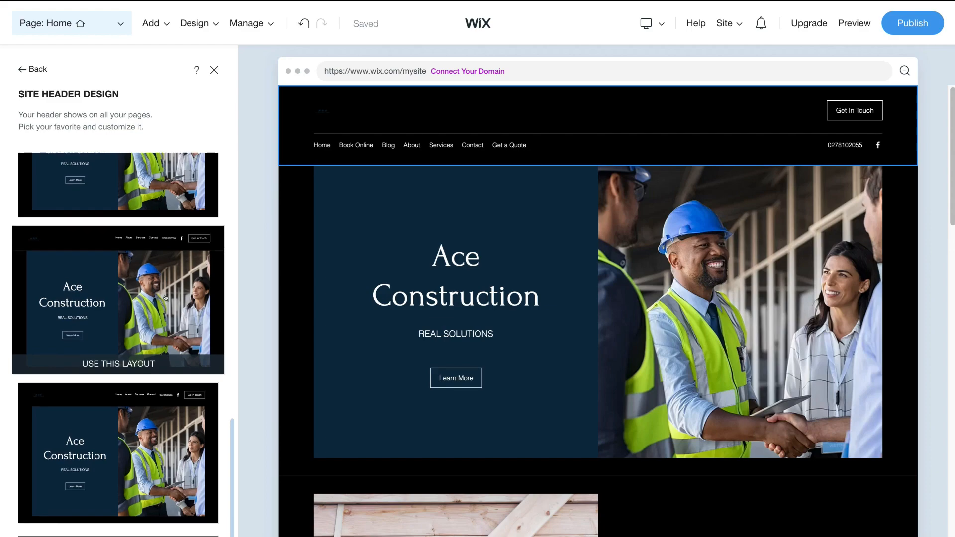
scroll(165, 297, "up", 4)
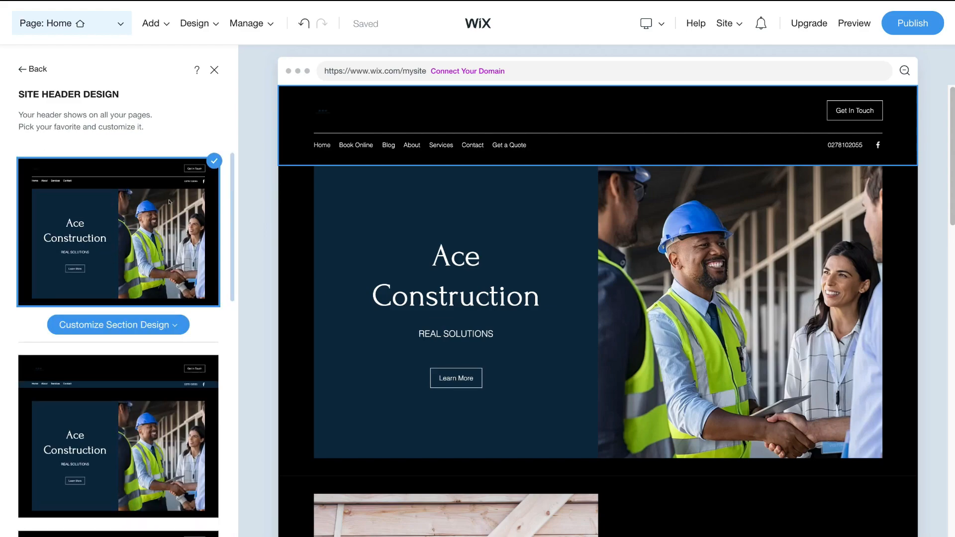
left_click(214, 70)
left_click(166, 142)
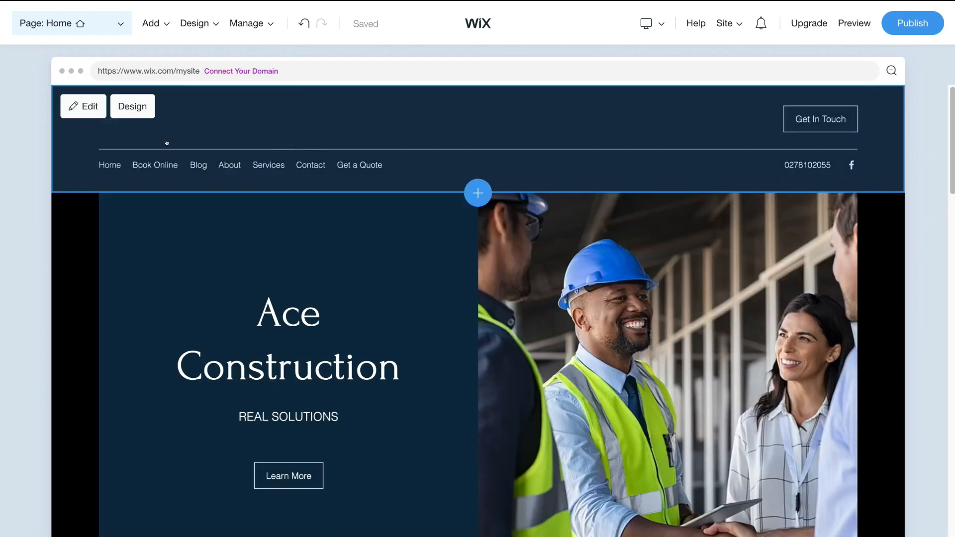
Examine the Our Business section of the homepage
left_click(286, 277)
scroll(286, 279, "down", 10)
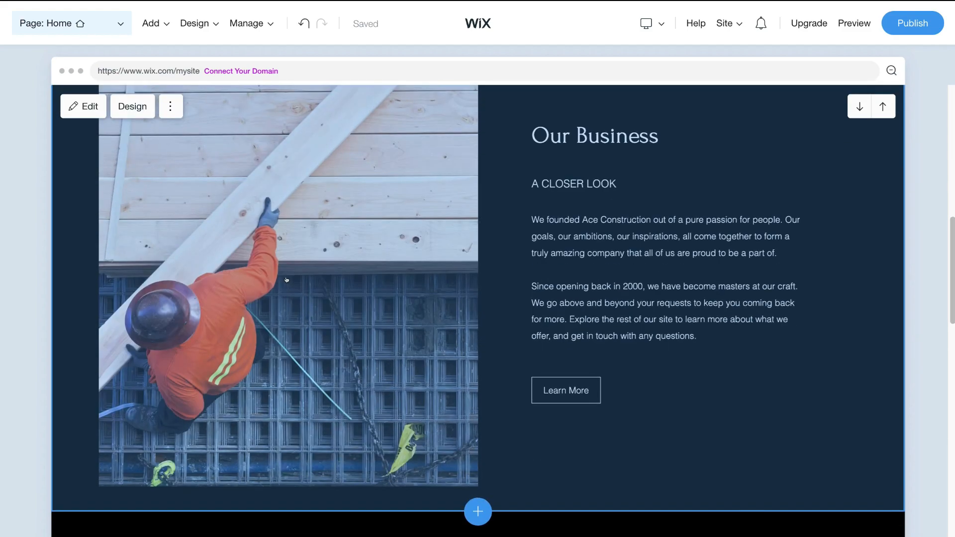
scroll(279, 283, "up", 2)
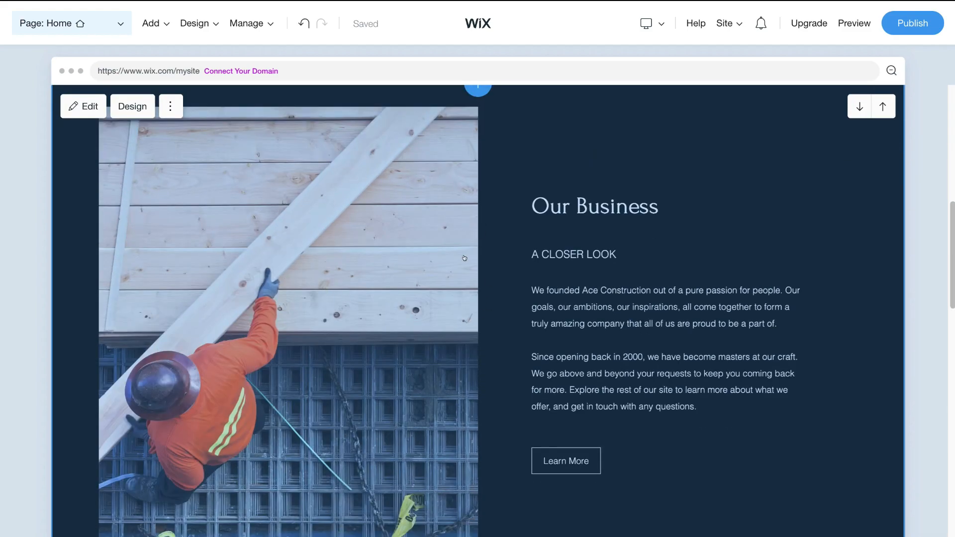
Apply the centered layout with a circular image to the Our Business section
left_click(84, 107)
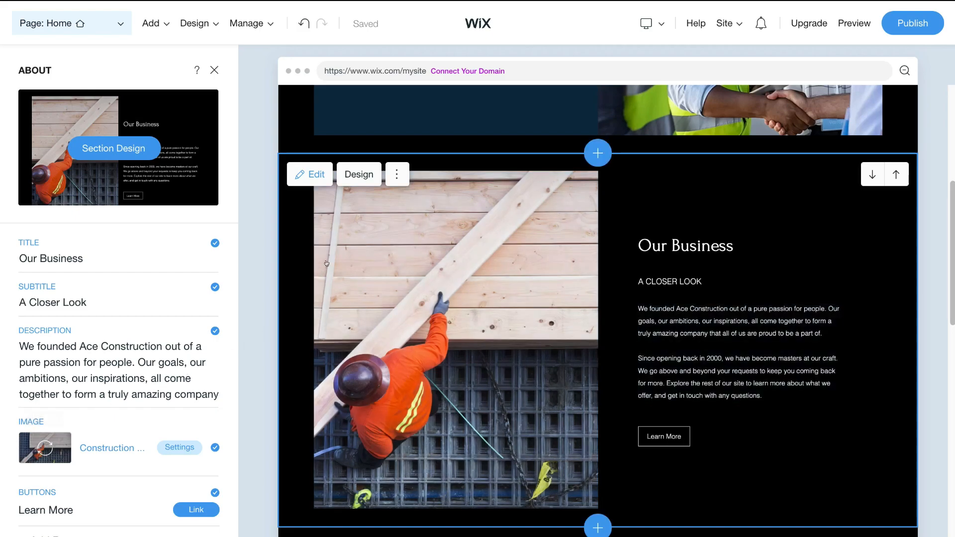
left_click(357, 174)
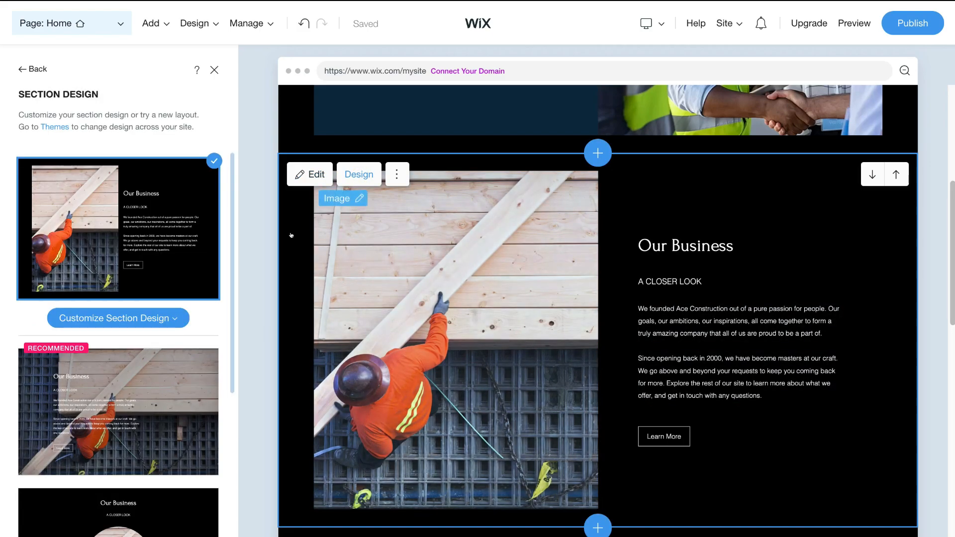
mouse_move(182, 370)
scroll(182, 371, "down", 6)
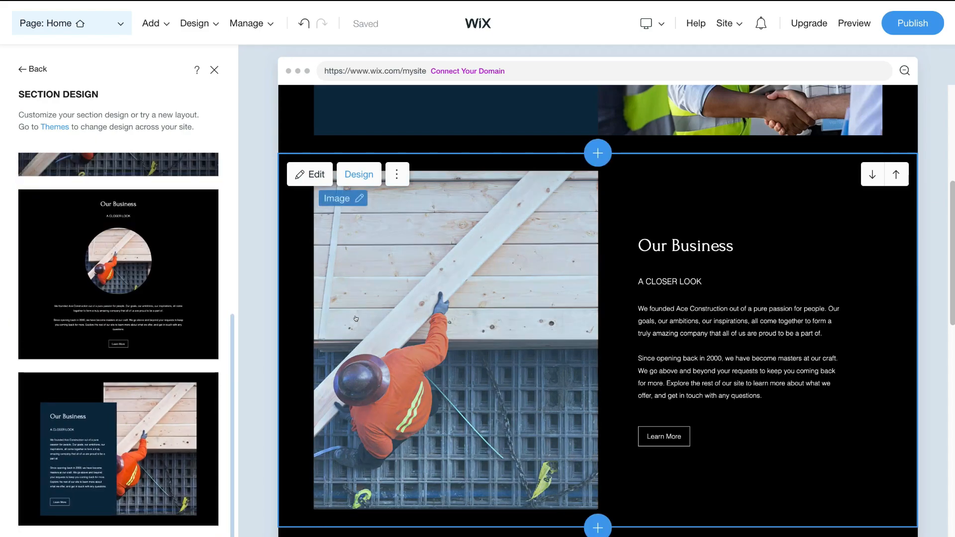
mouse_move(159, 302)
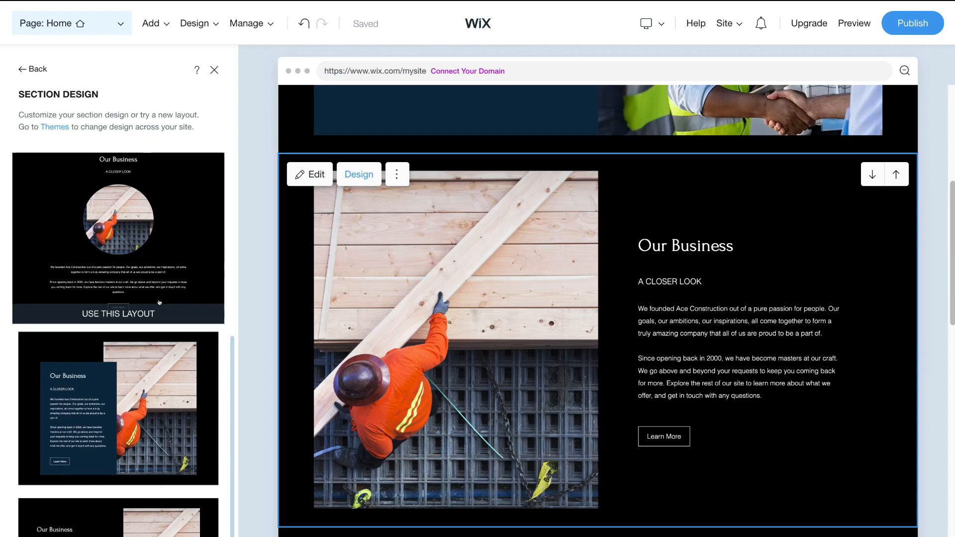
scroll(163, 299, "up", 1)
left_click(115, 273)
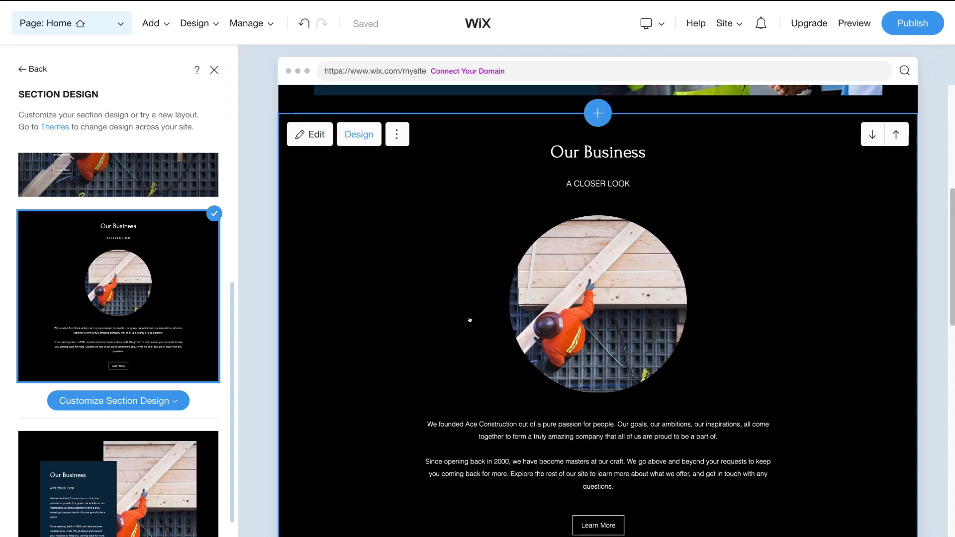
Change the Our Business section to the recommended layout with the image beside a dark blue text block
left_click(310, 139)
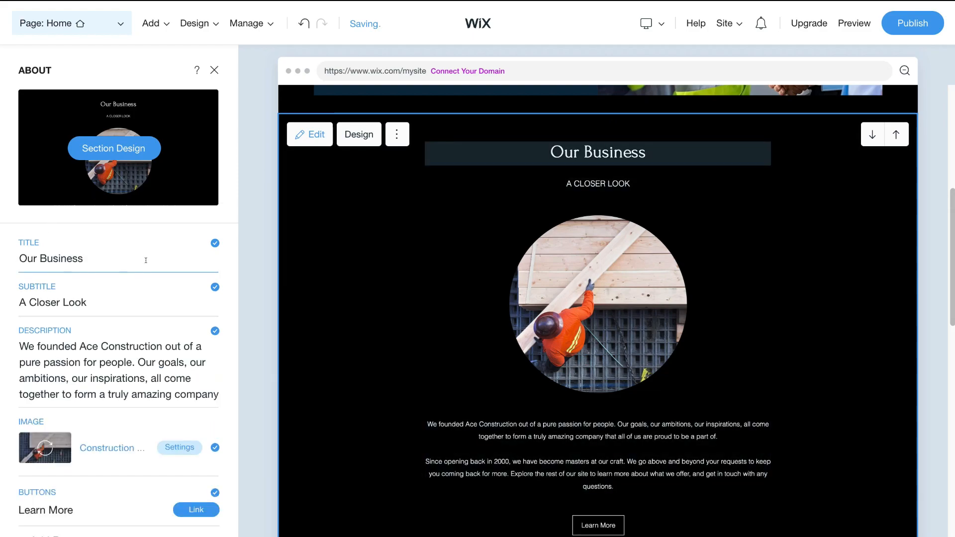
left_click(365, 138)
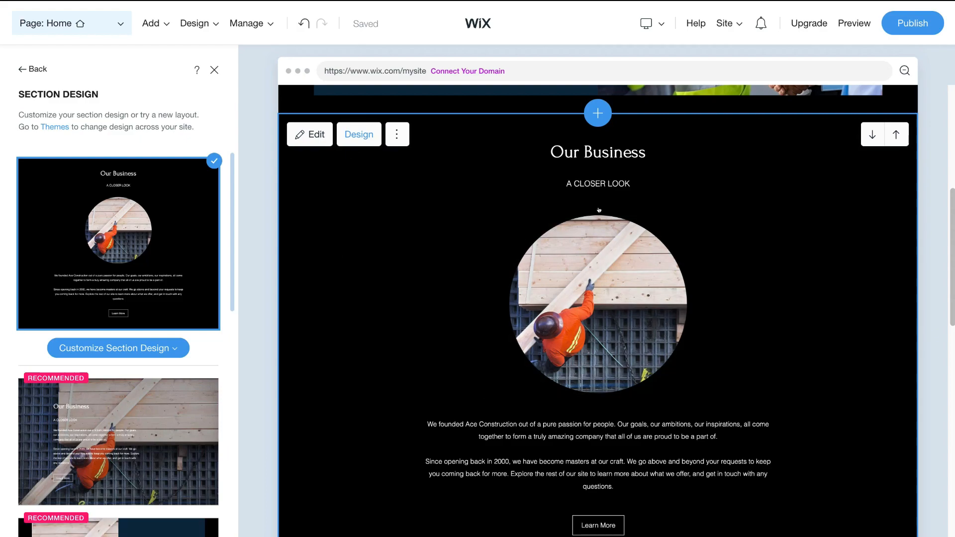
mouse_move(177, 420)
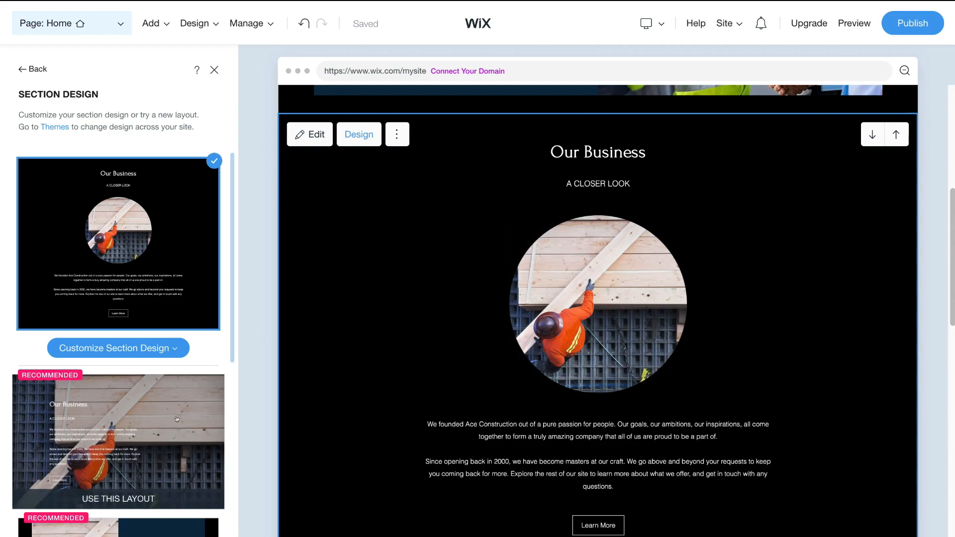
scroll(176, 419, "down", 4)
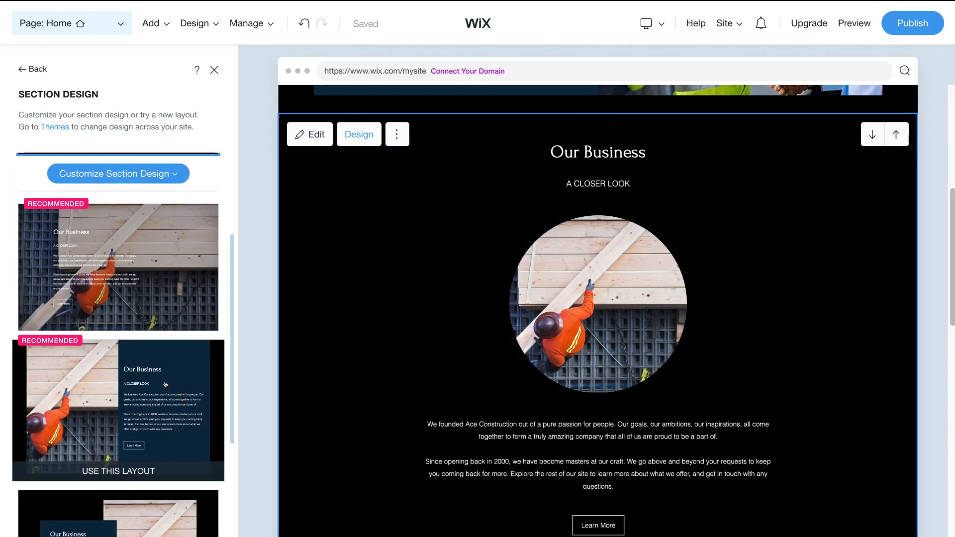
left_click(165, 384)
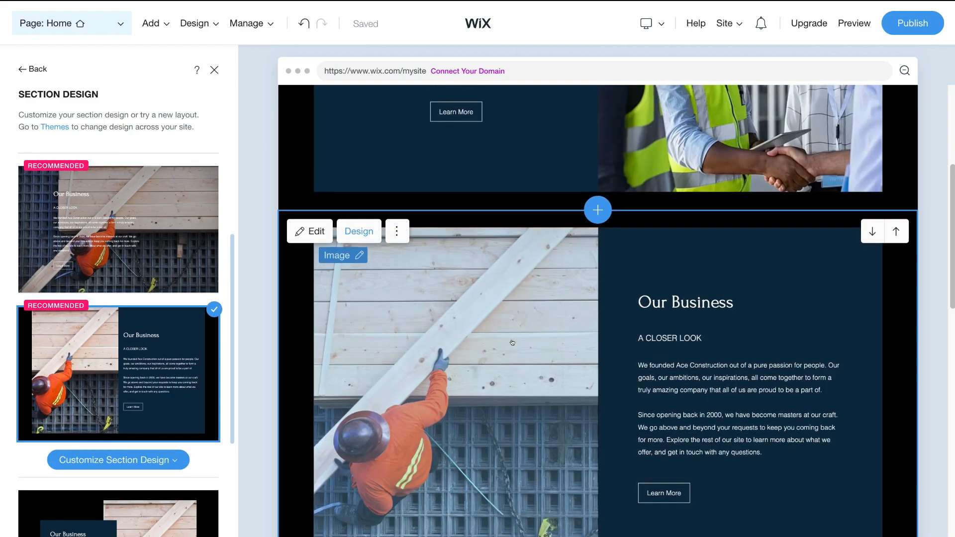
Show the site's page list and move the Ace Construction welcome section below the Our Business section
scroll(512, 342, "up", 4)
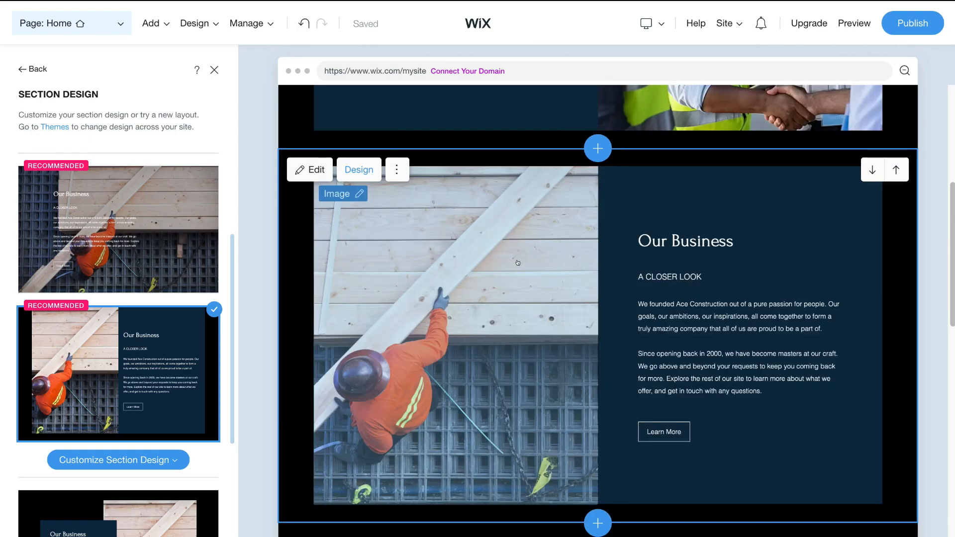
scroll(518, 263, "up", 5)
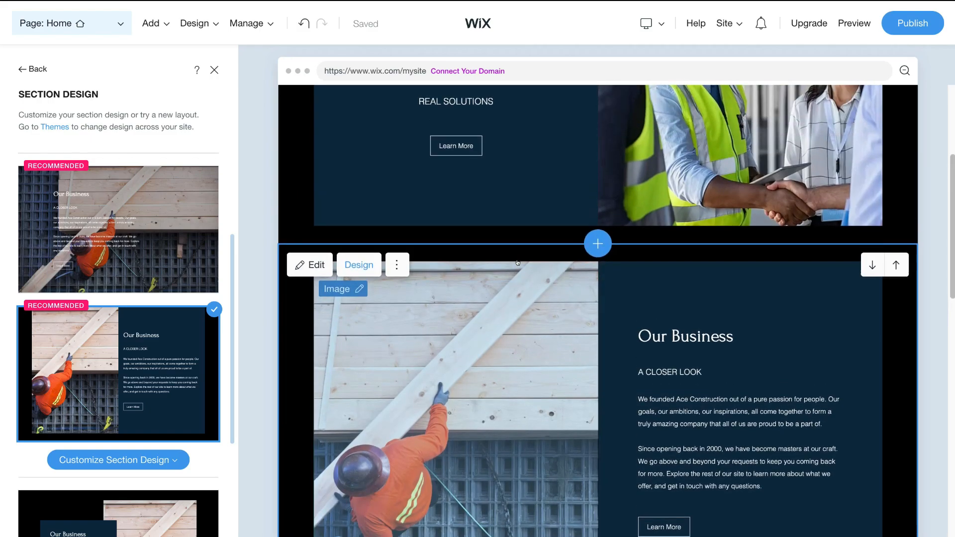
scroll(518, 263, "up", 1)
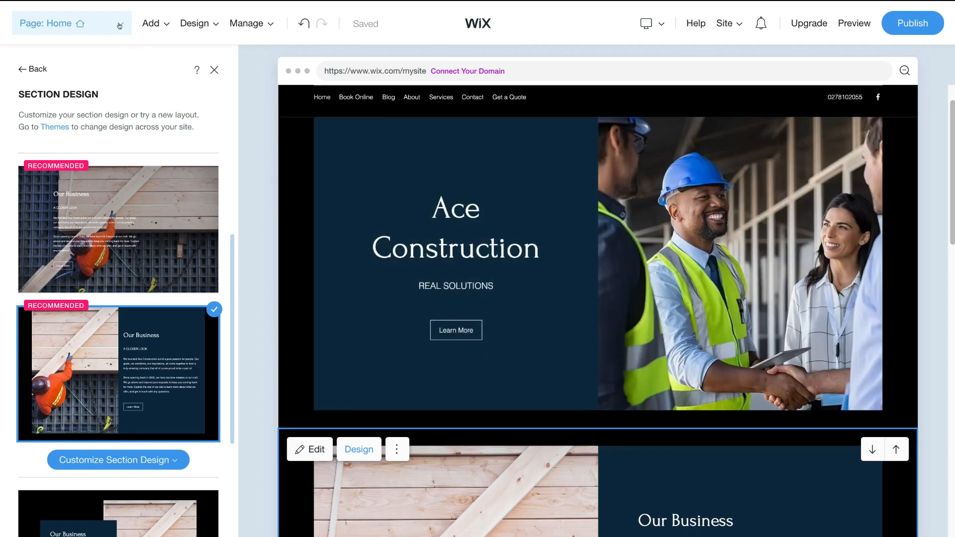
left_click(119, 26)
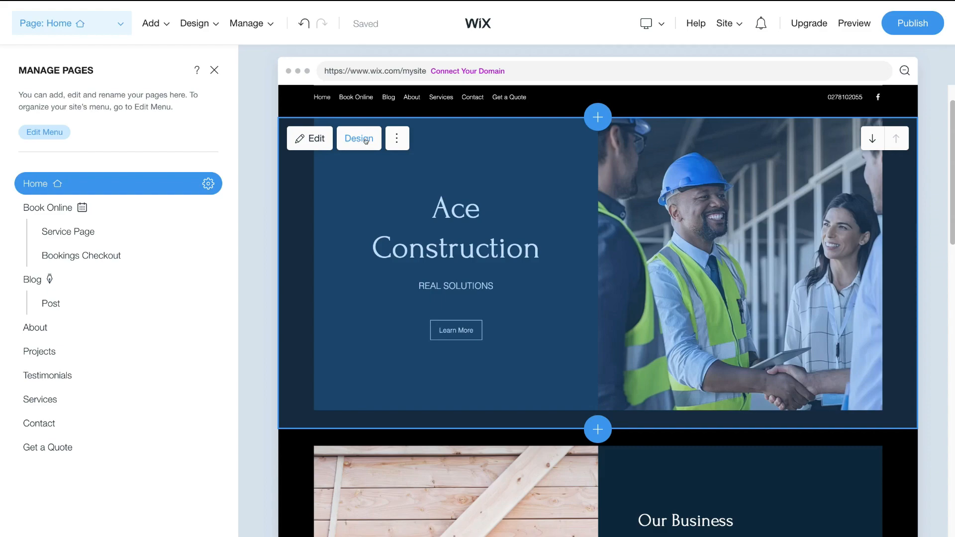
left_click(390, 140)
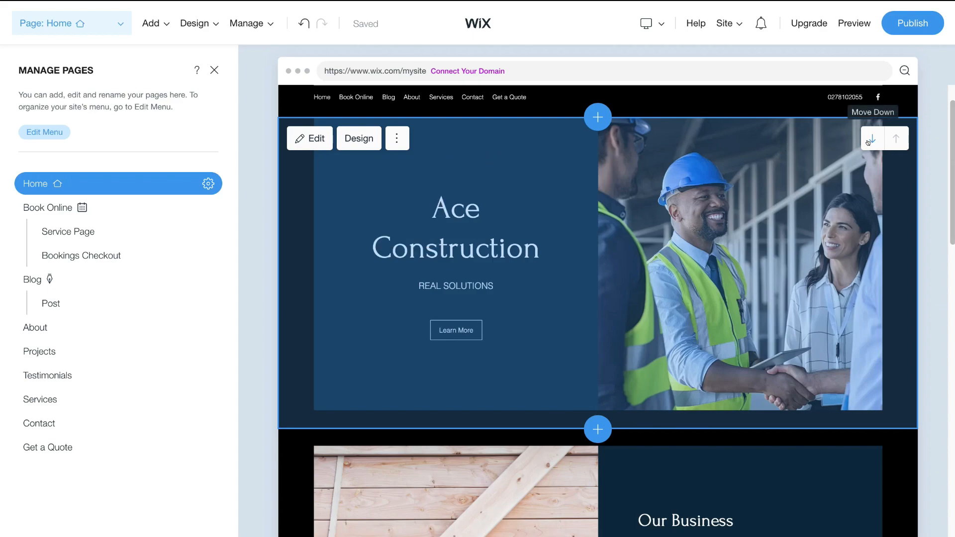
left_click(868, 142)
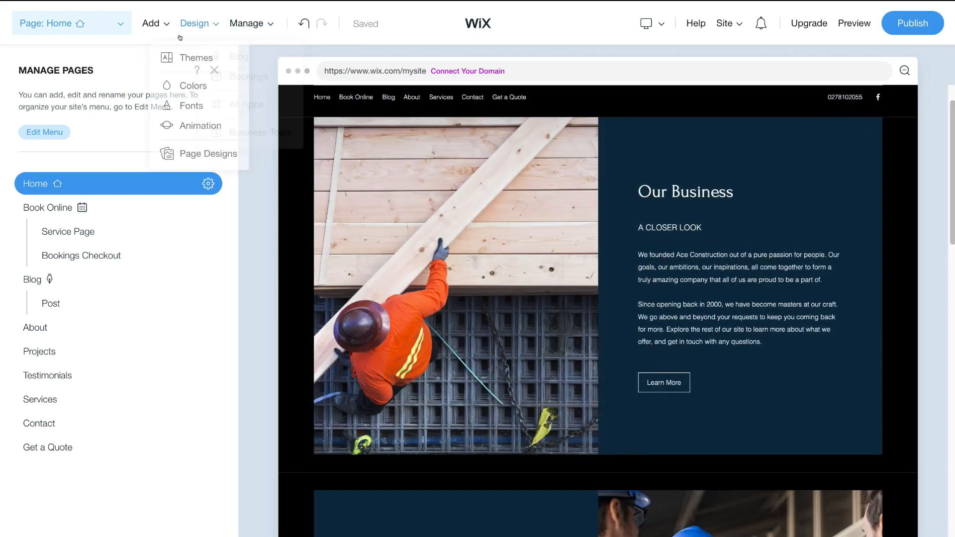
Browse the apps available for the site and look over the design and management options
mouse_move(154, 35)
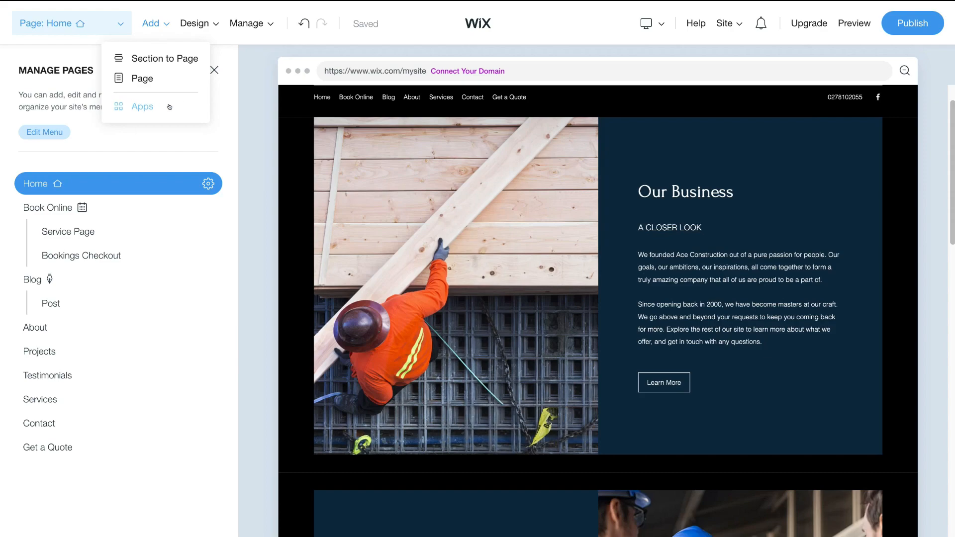
left_click(150, 108)
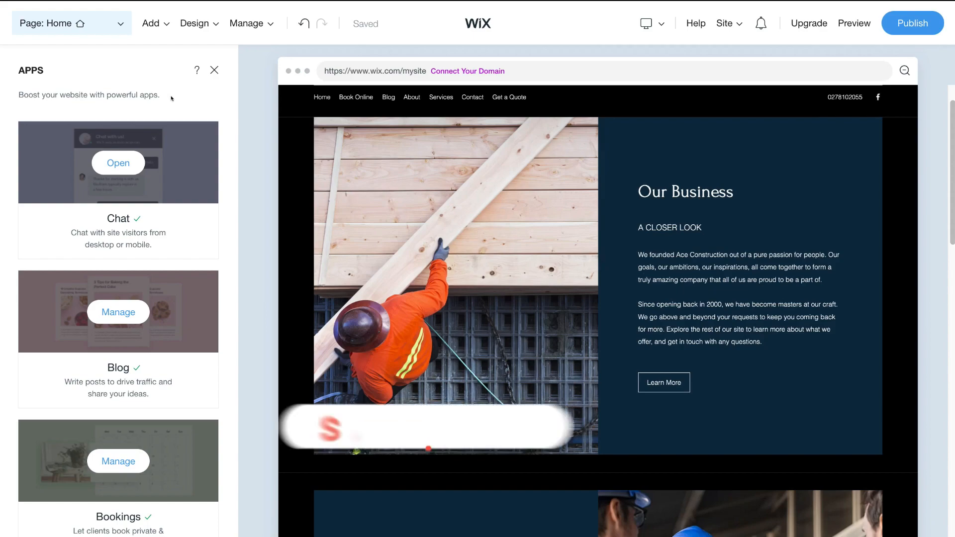
mouse_move(128, 156)
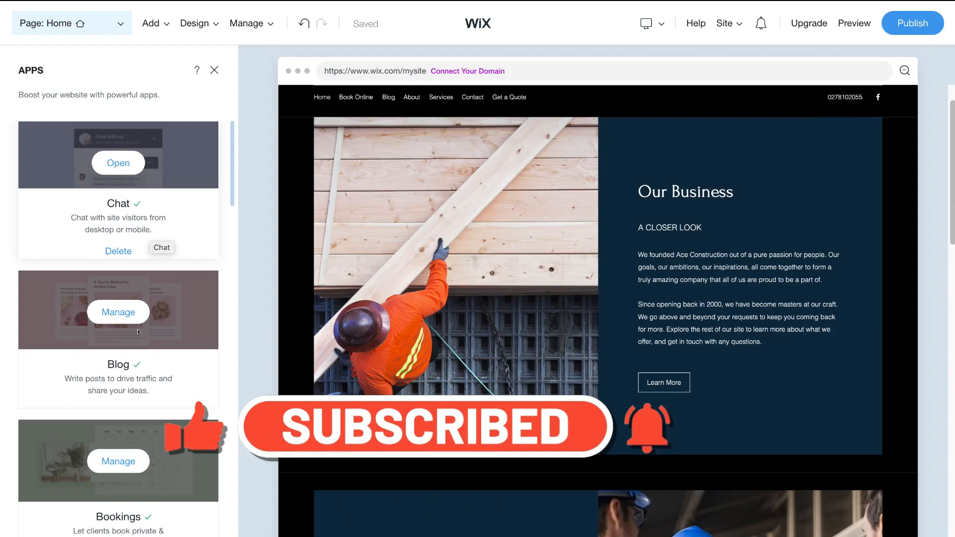
scroll(145, 342, "down", 1)
scroll(142, 342, "down", 7)
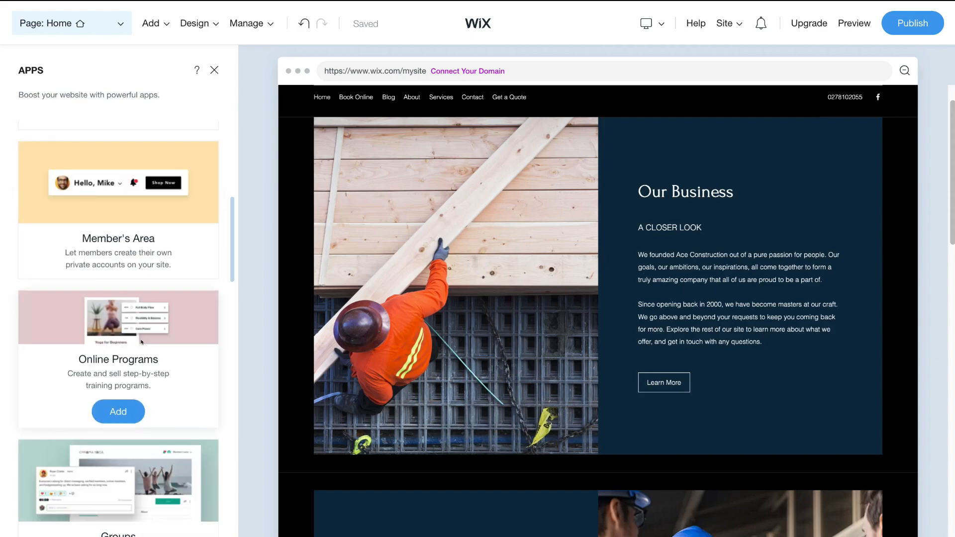
scroll(105, 215, "up", 3)
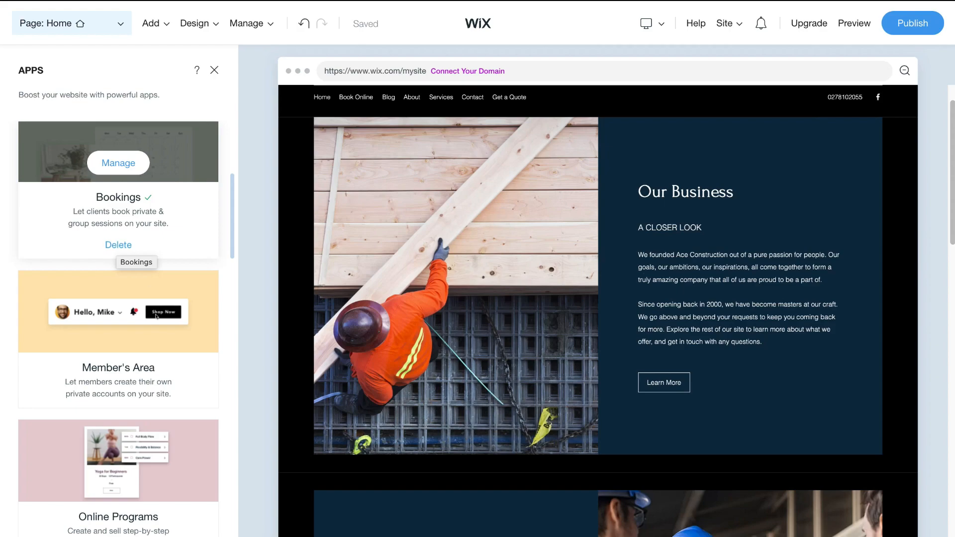
scroll(145, 329, "down", 1)
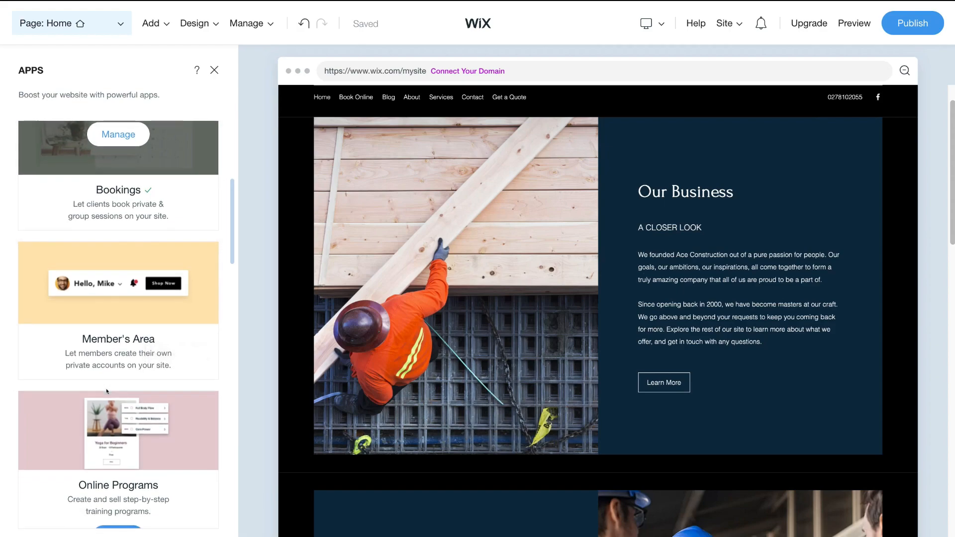
scroll(115, 408, "down", 6)
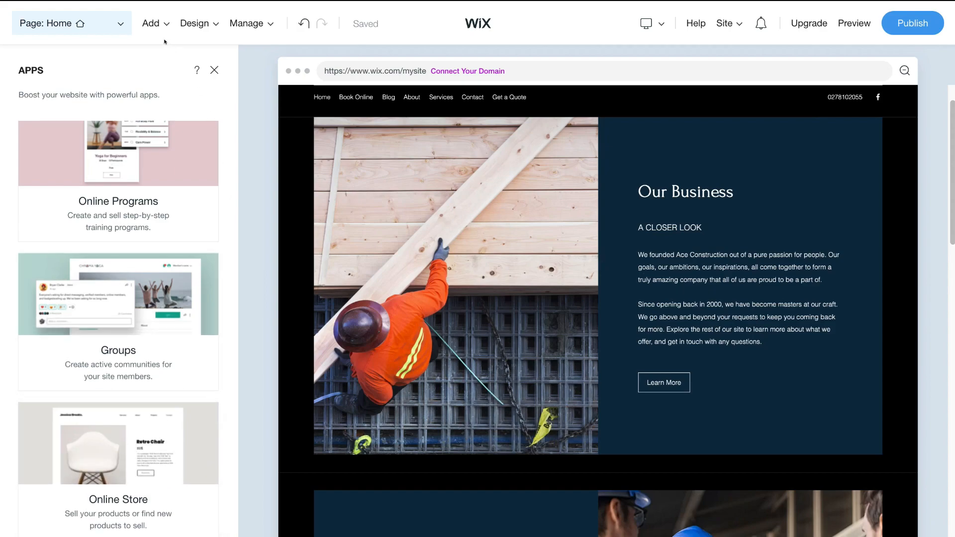
mouse_move(194, 23)
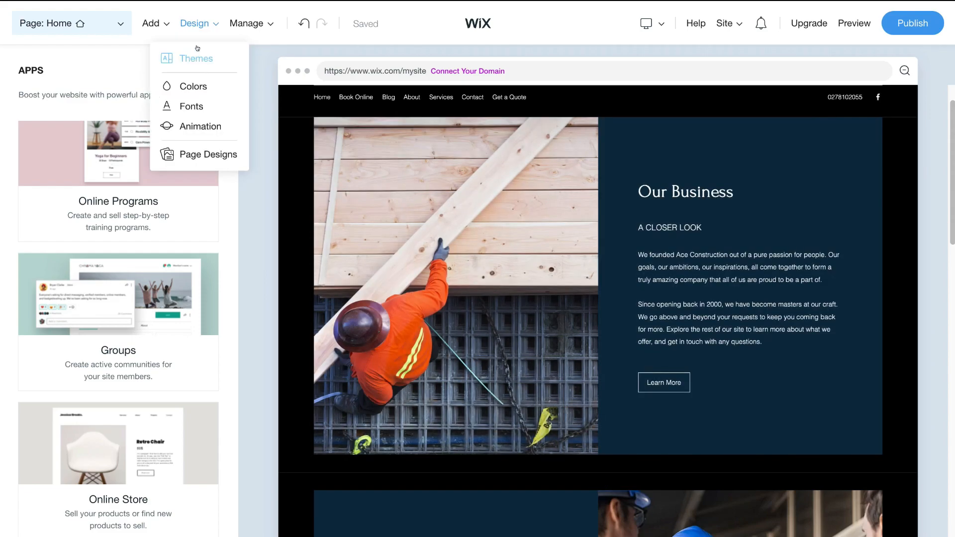
mouse_move(250, 26)
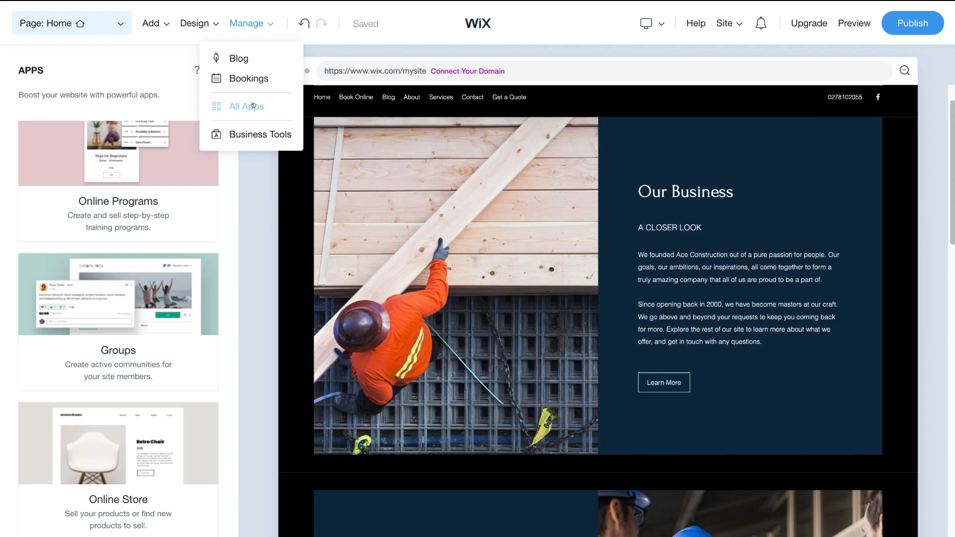
Examine the homepage in the mobile view and return to the desktop view
mouse_move(645, 29)
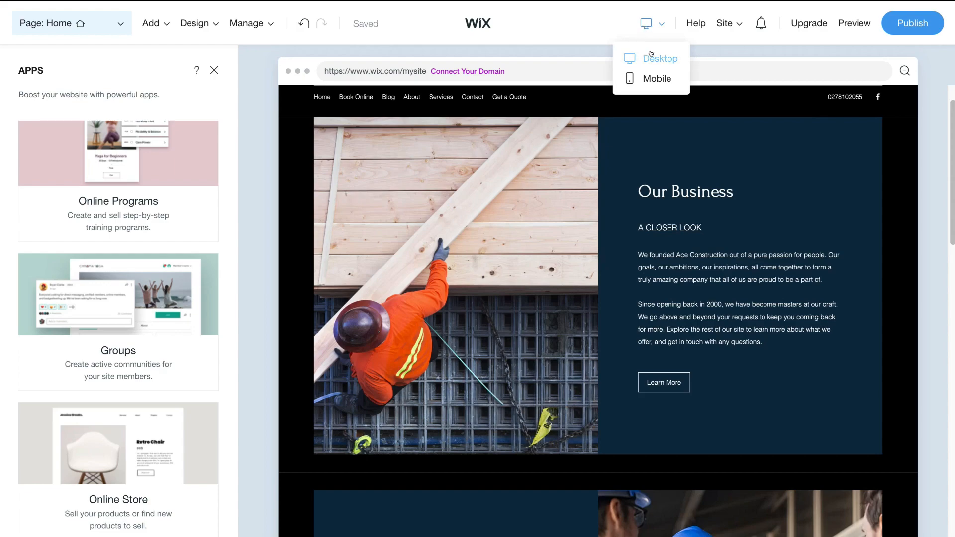
left_click(644, 79)
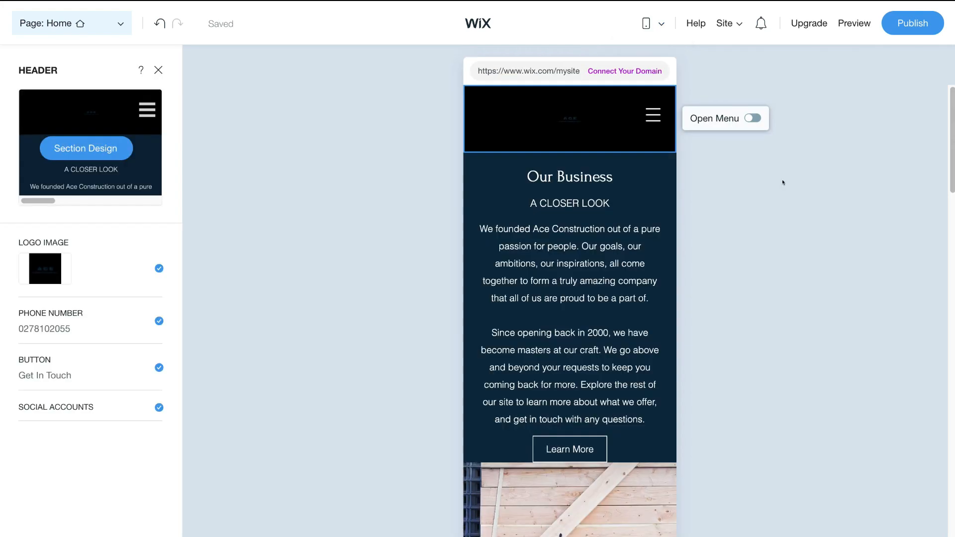
scroll(595, 179, "down", 10)
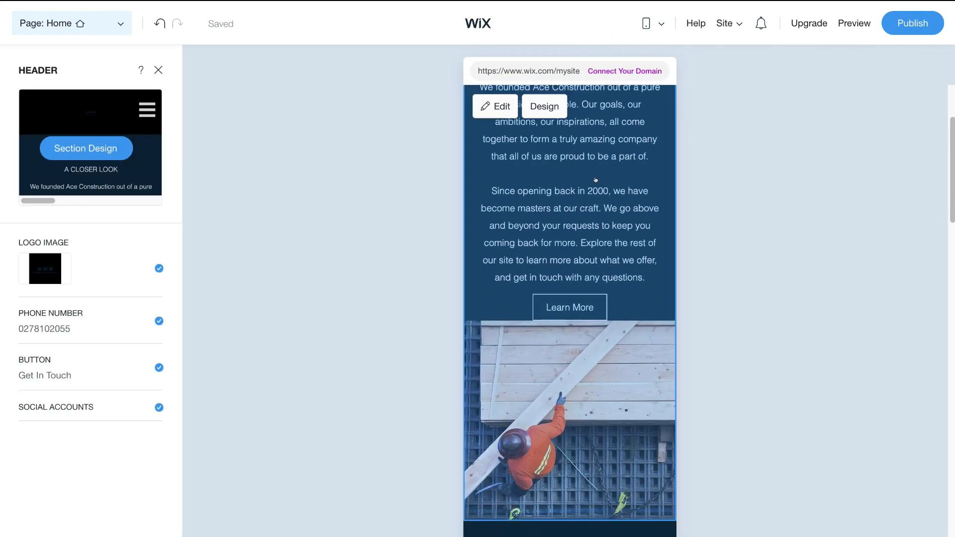
scroll(595, 179, "down", 8)
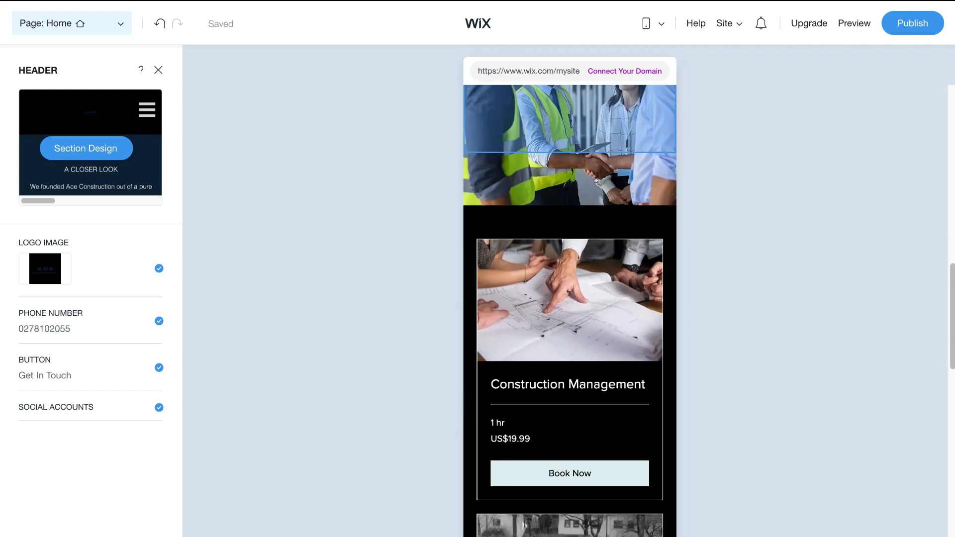
scroll(595, 180, "up", 11)
scroll(596, 180, "up", 6)
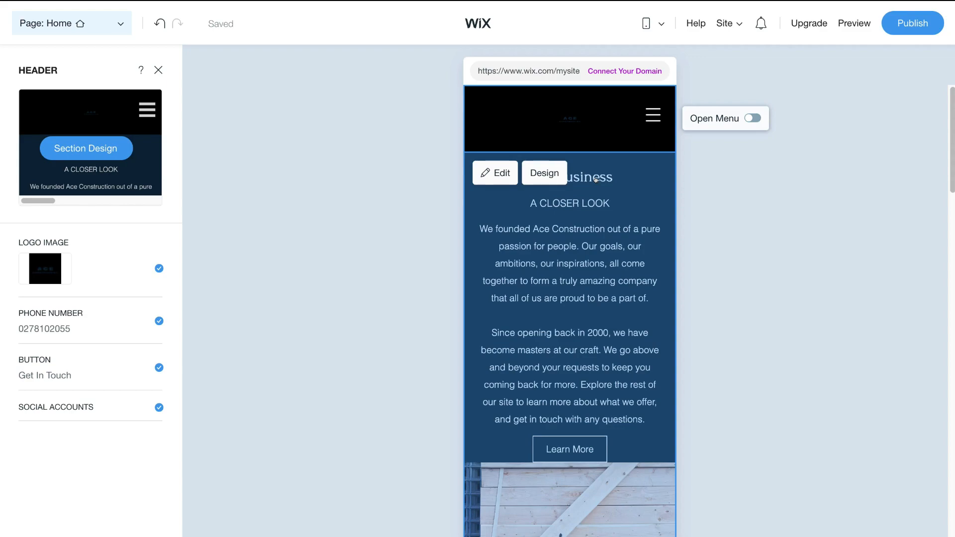
left_click(651, 24)
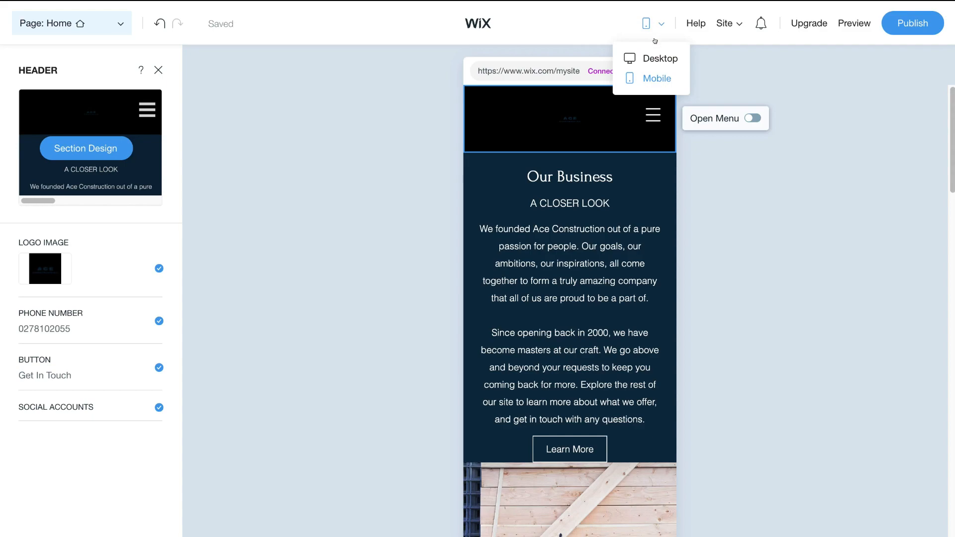
left_click(640, 59)
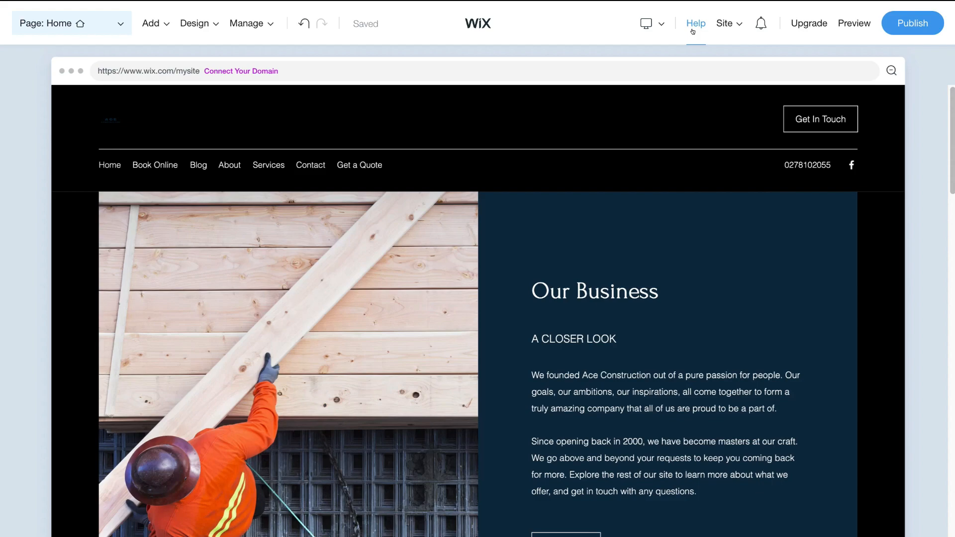
Look over the general site options and check the notifications
left_click(723, 23)
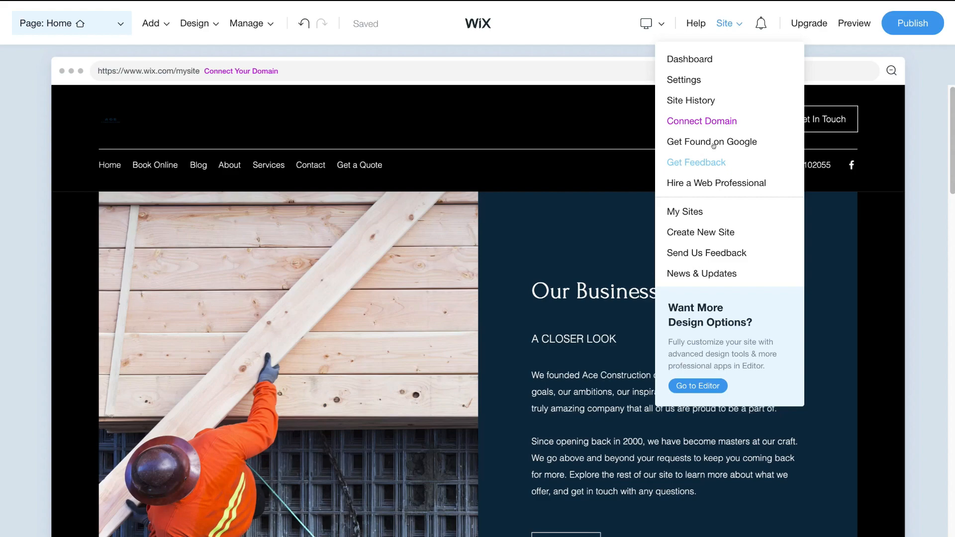
left_click(759, 23)
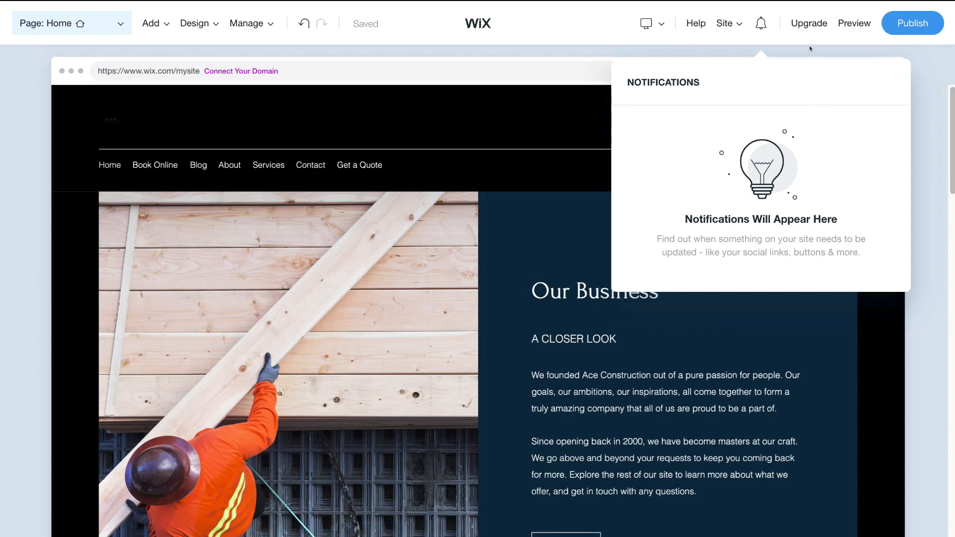
mouse_move(805, 29)
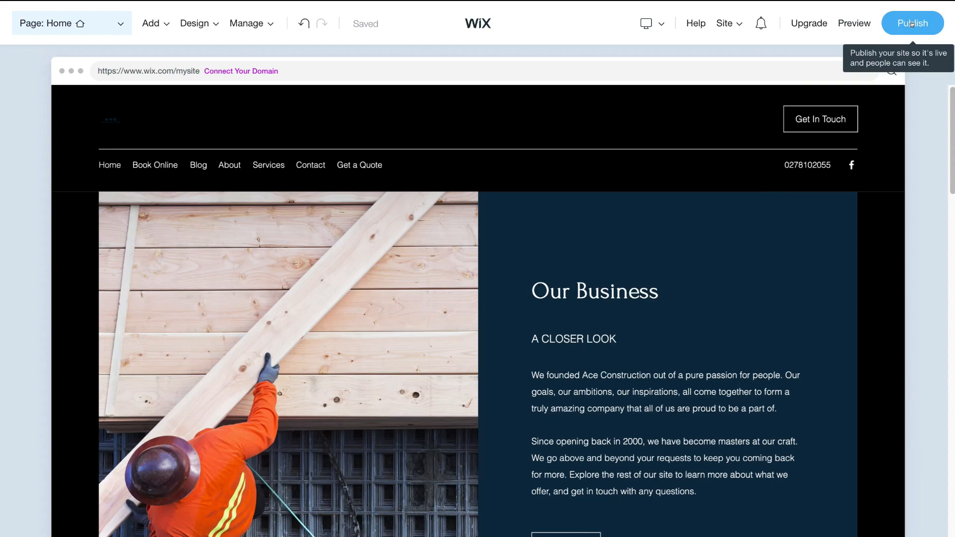
Switch the Ace Construction site from ADI to the full Wix Editor for advanced design options
scroll(912, 24, "down", 1)
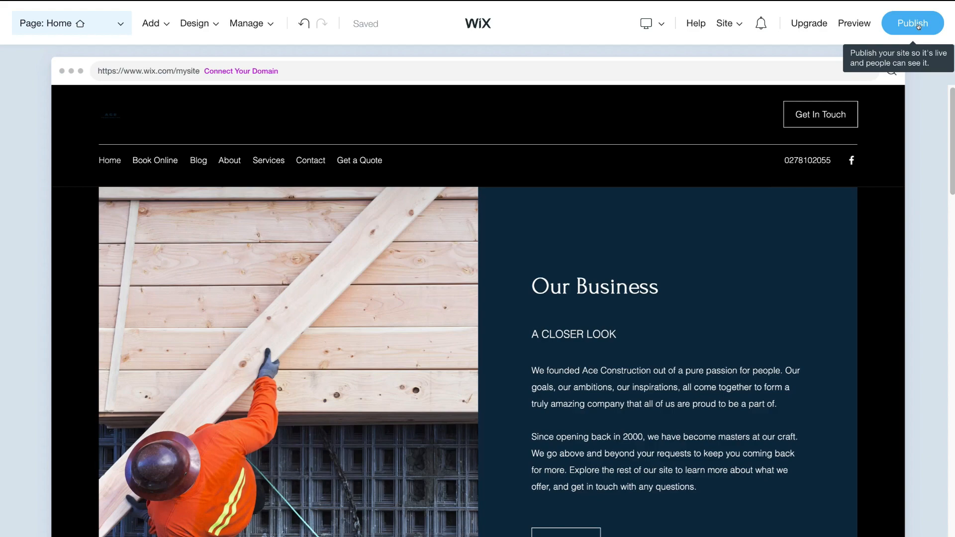
mouse_move(724, 24)
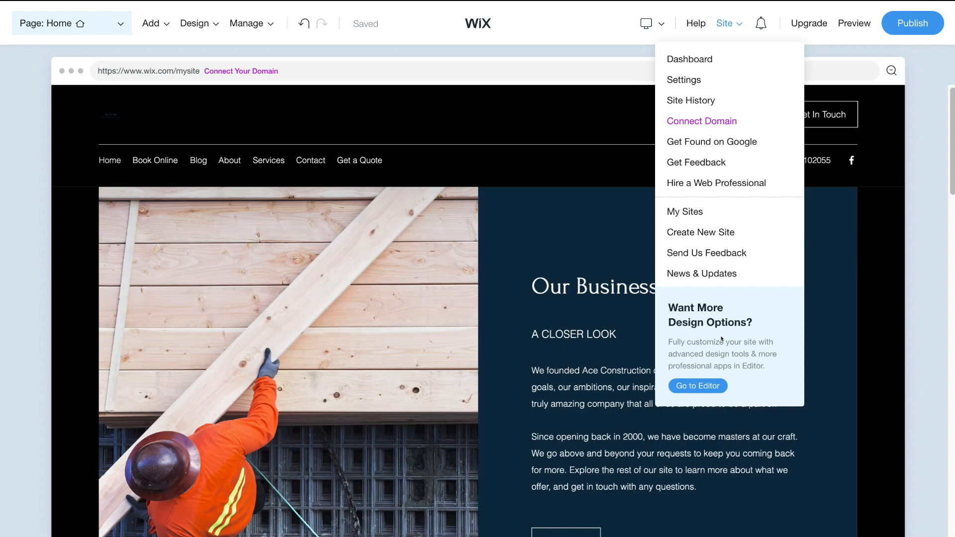
left_click(696, 386)
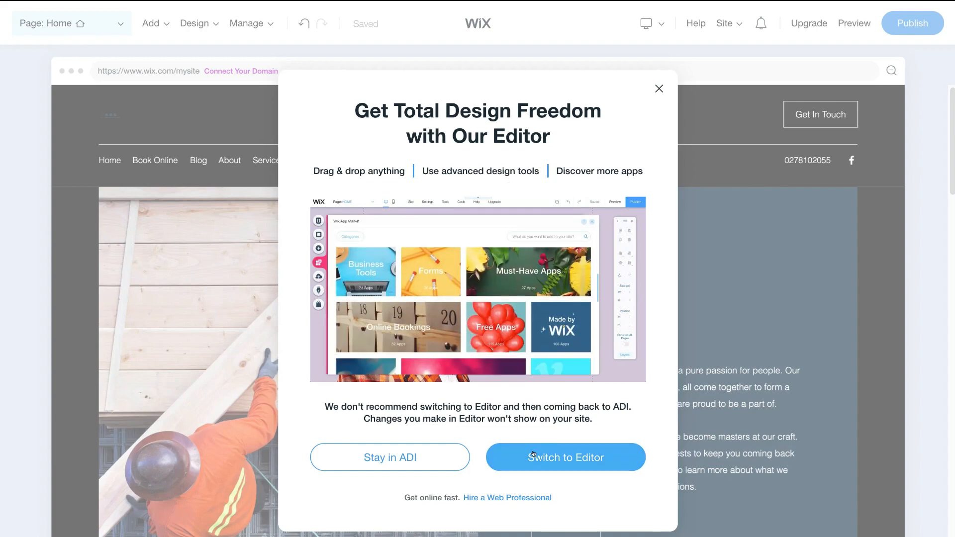
left_click(602, 453)
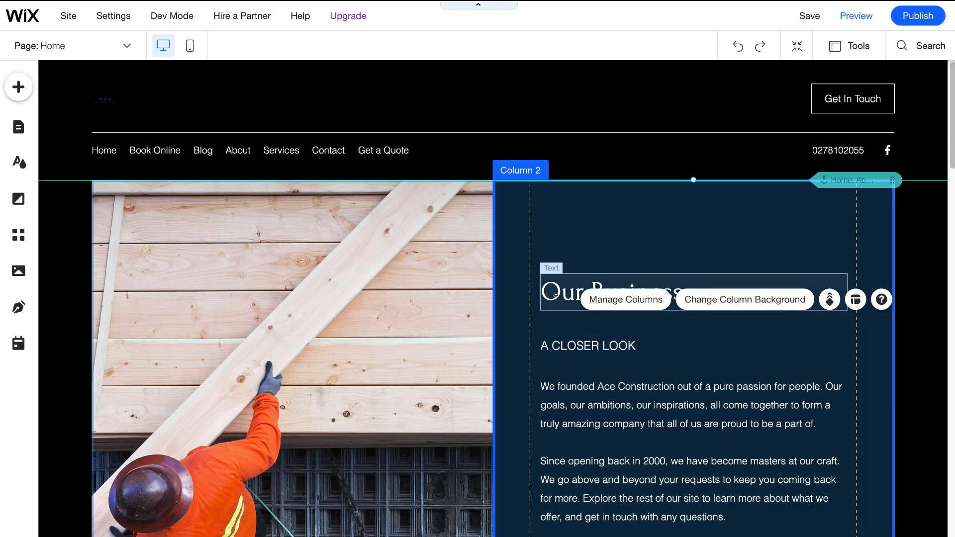
Try moving the Our Business heading past the right edge of its column and shifting the section's columns up into the header
left_click_drag(555, 294, 810, 294)
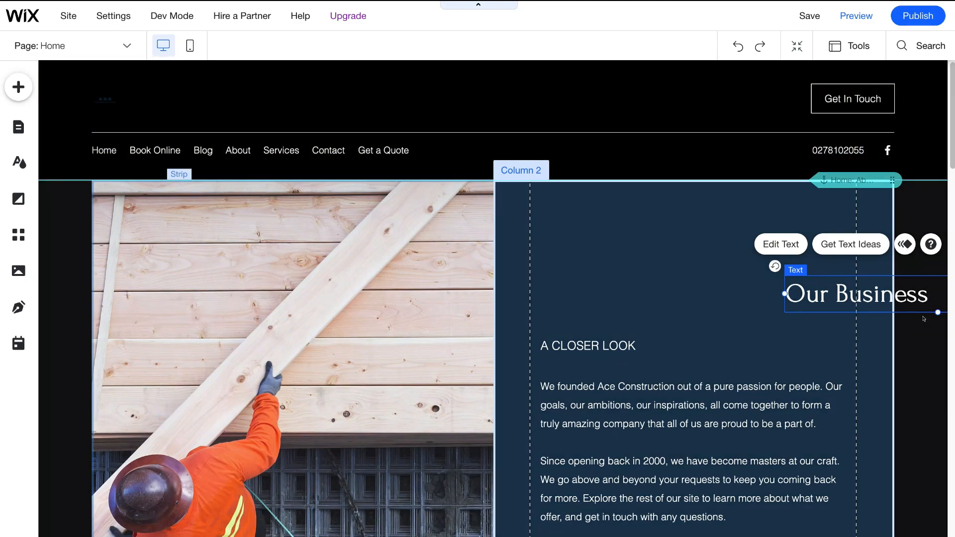
scroll(779, 339, "down", 10)
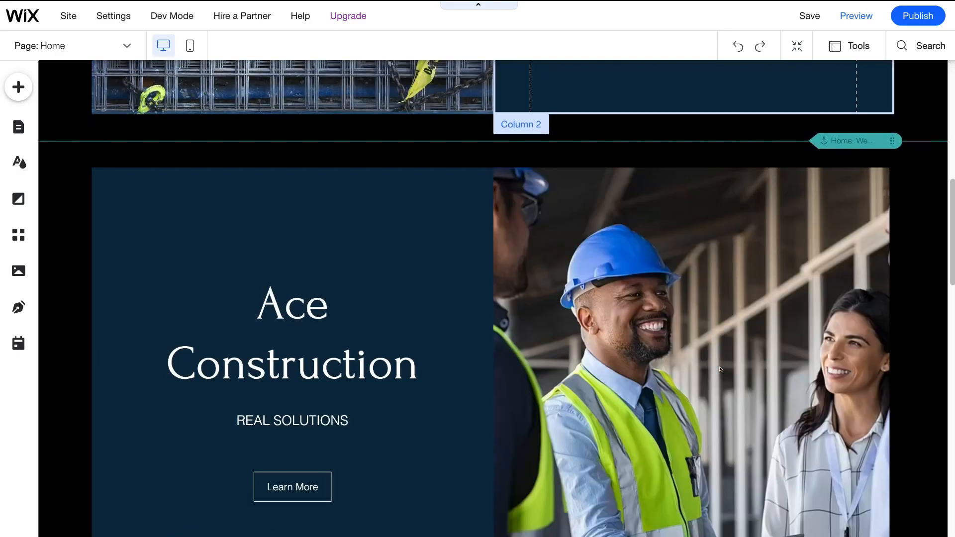
scroll(720, 369, "up", 10)
left_click(447, 334)
scroll(511, 326, "down", 1)
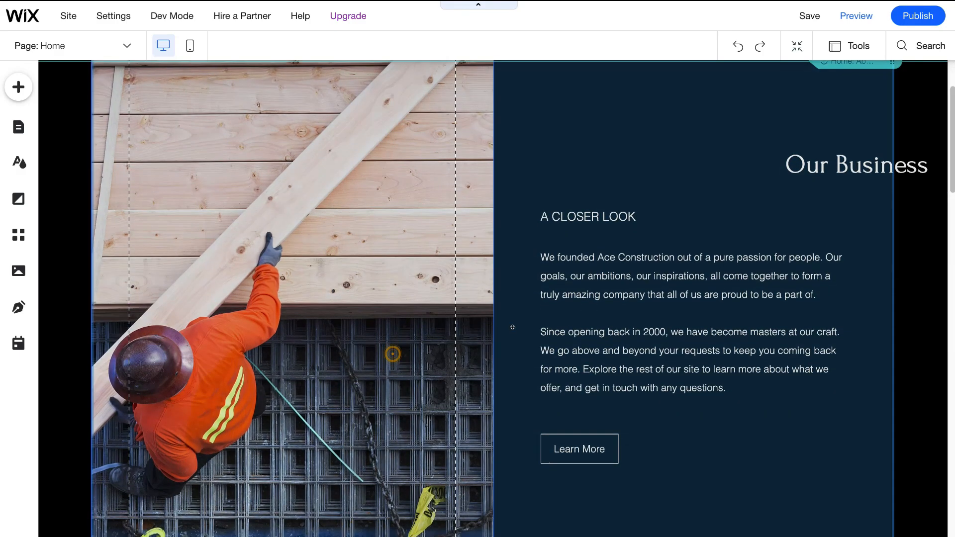
scroll(517, 335, "up", 3)
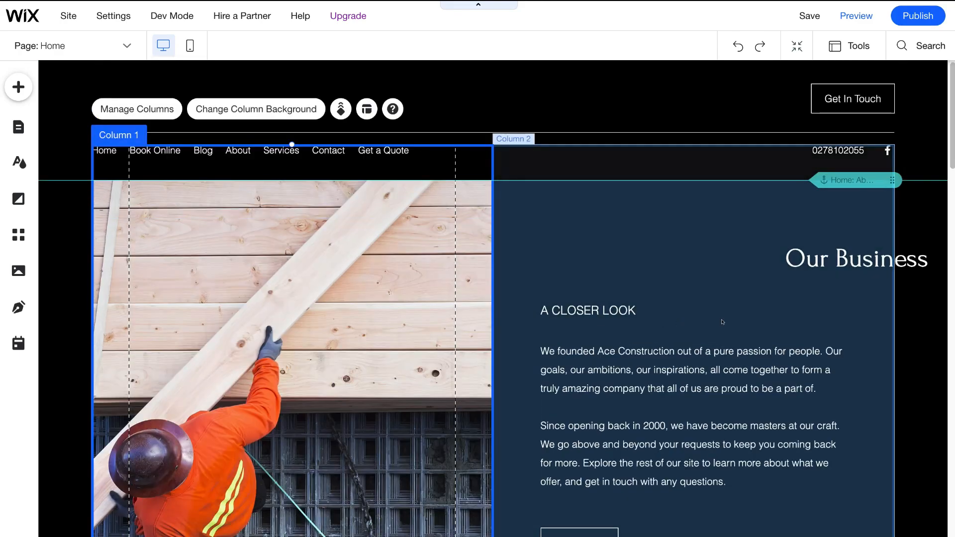
Try repositioning the Learn More button lower and further right within the Our Business column
scroll(769, 314, "down", 5)
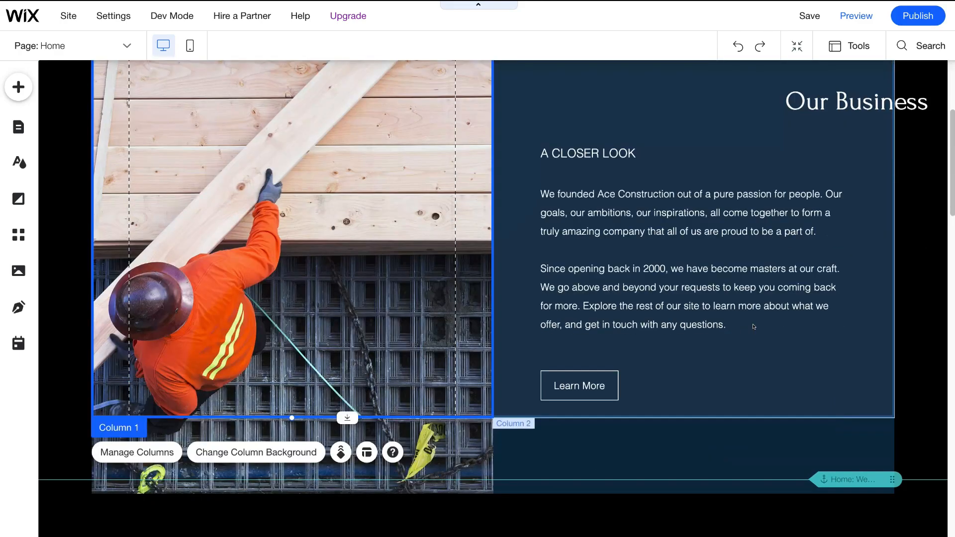
left_click(581, 303)
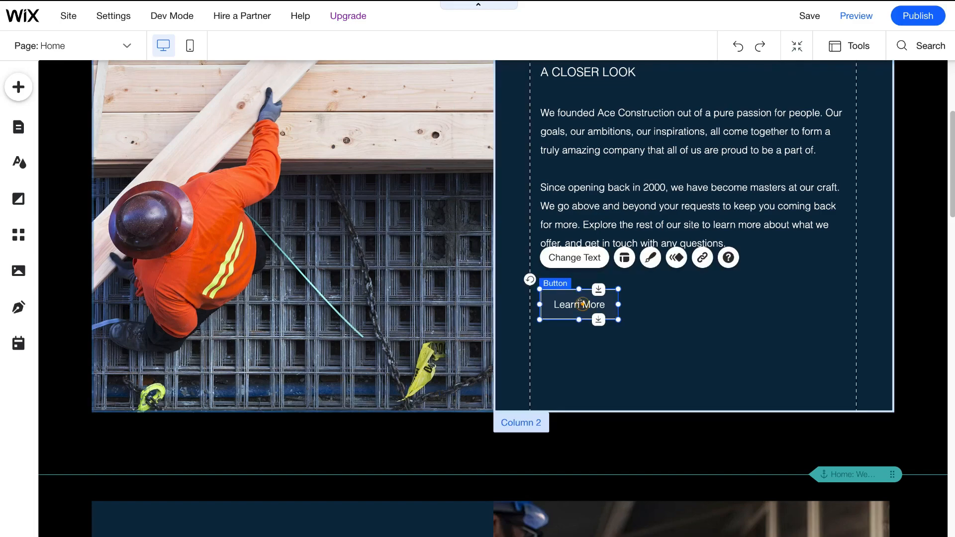
left_click_drag(579, 305, 703, 357)
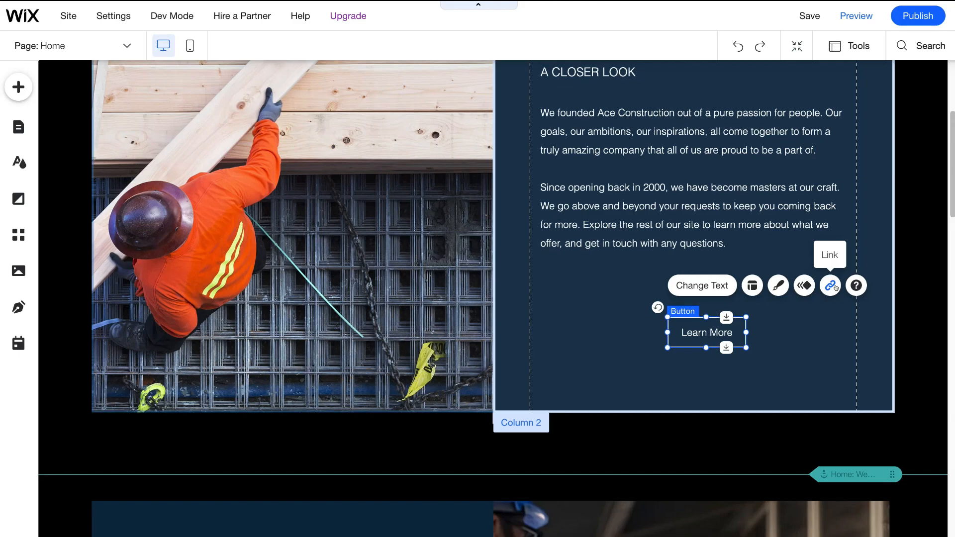
scroll(590, 265, "up", 2)
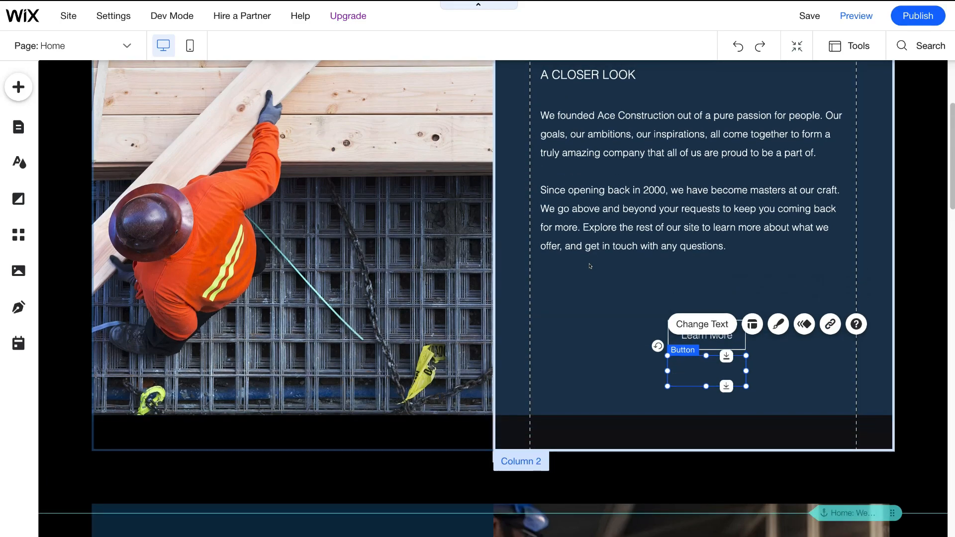
Undo the moves of the Learn More button, the section's columns and the Our Business heading
scroll(589, 265, "up", 3)
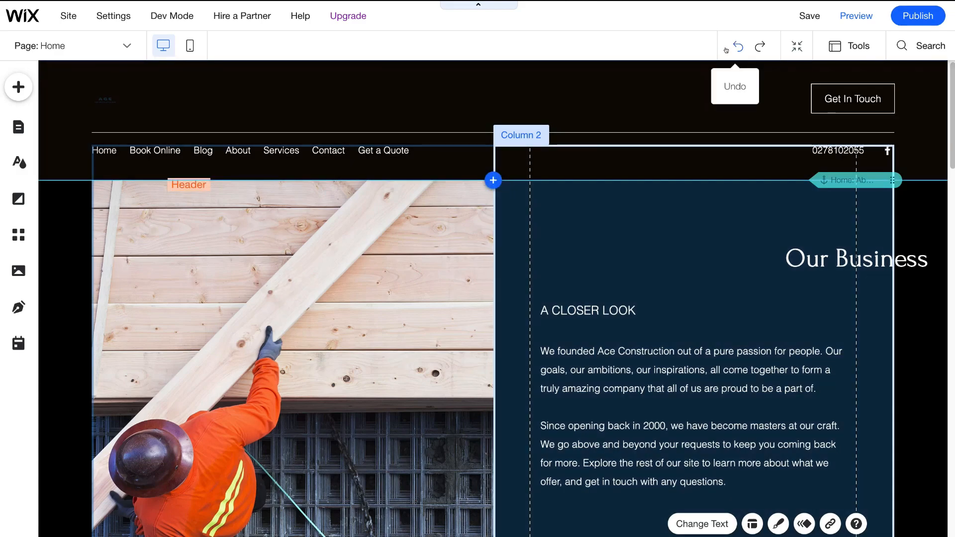
left_click(726, 49)
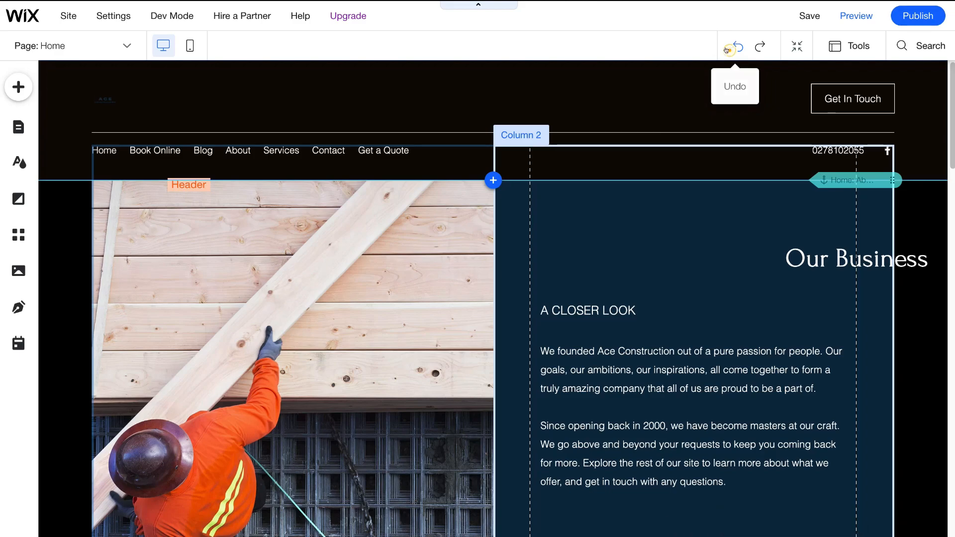
left_click(726, 49)
left_click(727, 49)
left_click(727, 49)
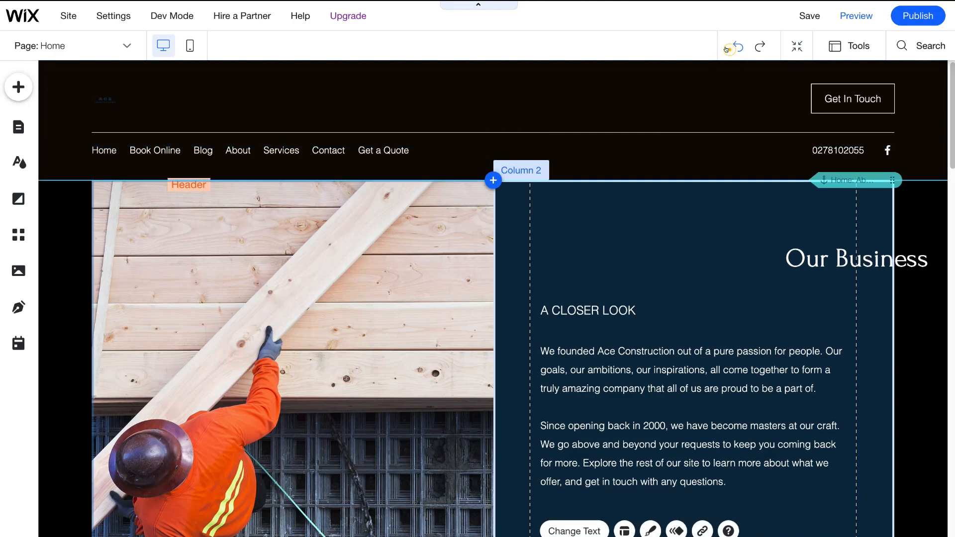
left_click(726, 49)
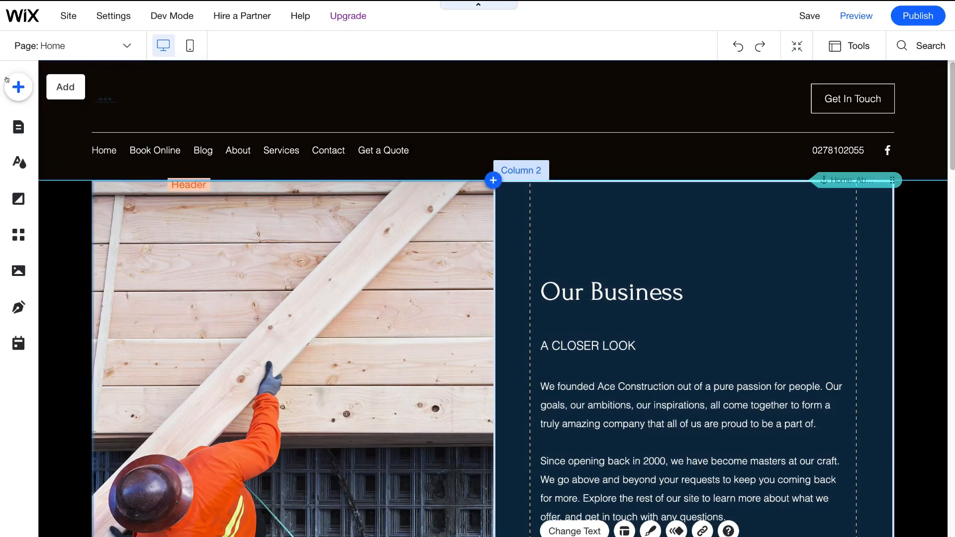
Check the site's page list and look through the text, image, button and decorative elements available to add
left_click(78, 46)
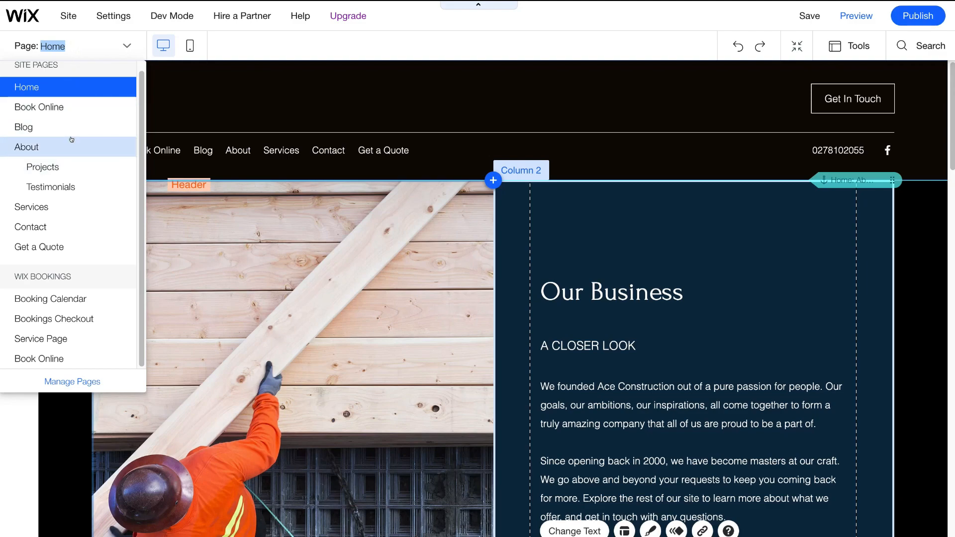
left_click(28, 89)
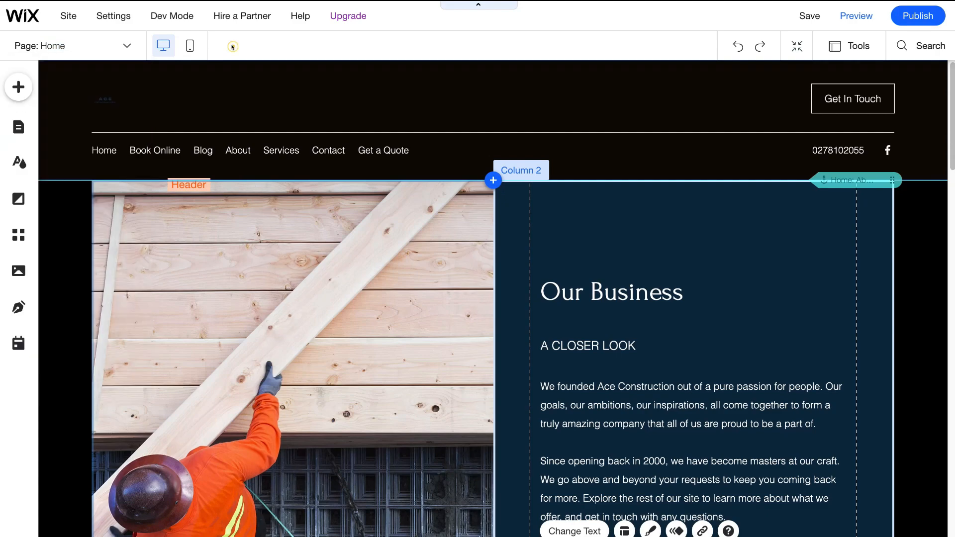
left_click(19, 87)
left_click(64, 137)
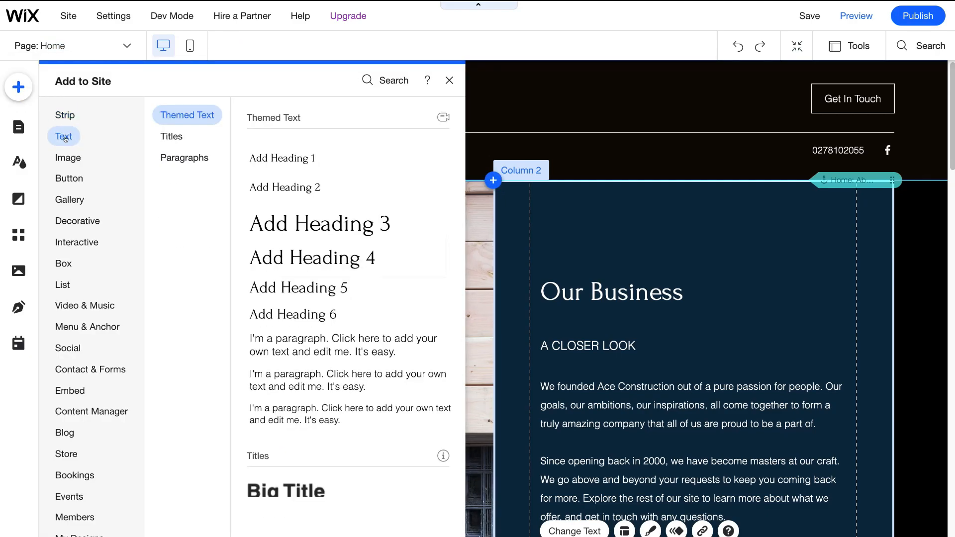
left_click(68, 157)
left_click(72, 180)
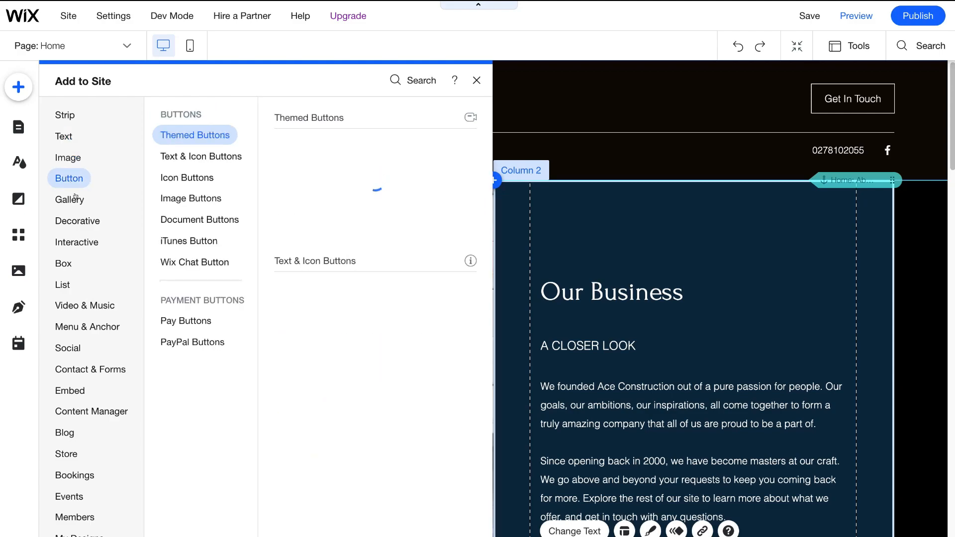
left_click(77, 221)
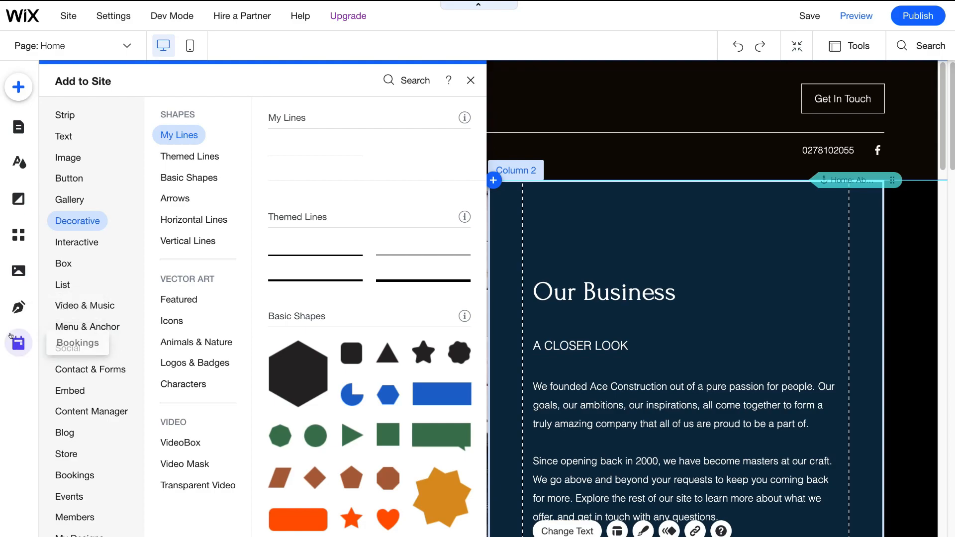
Browse the recommended, trending and Wix Business Solutions apps in the Wix App Market, and close it
left_click(18, 235)
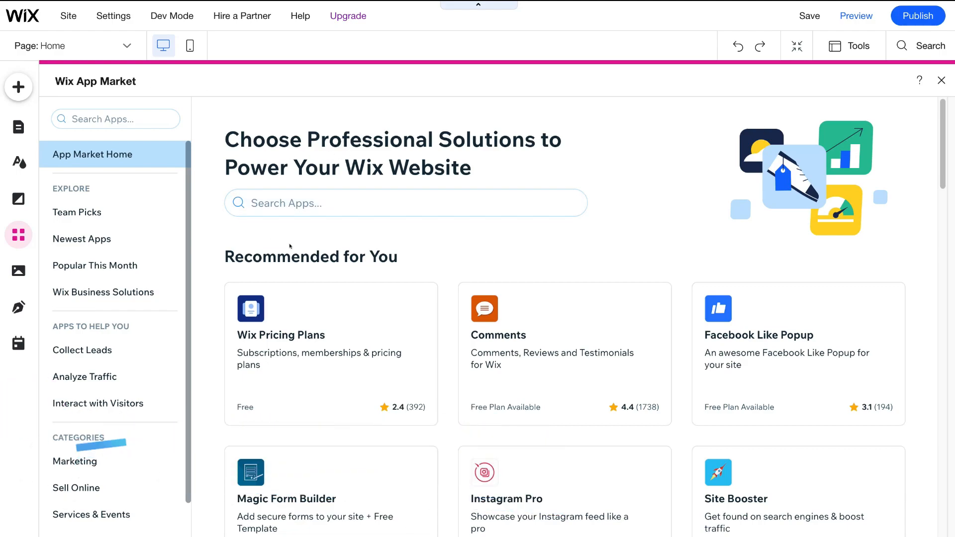
scroll(413, 230, "down", 3)
scroll(412, 231, "down", 10)
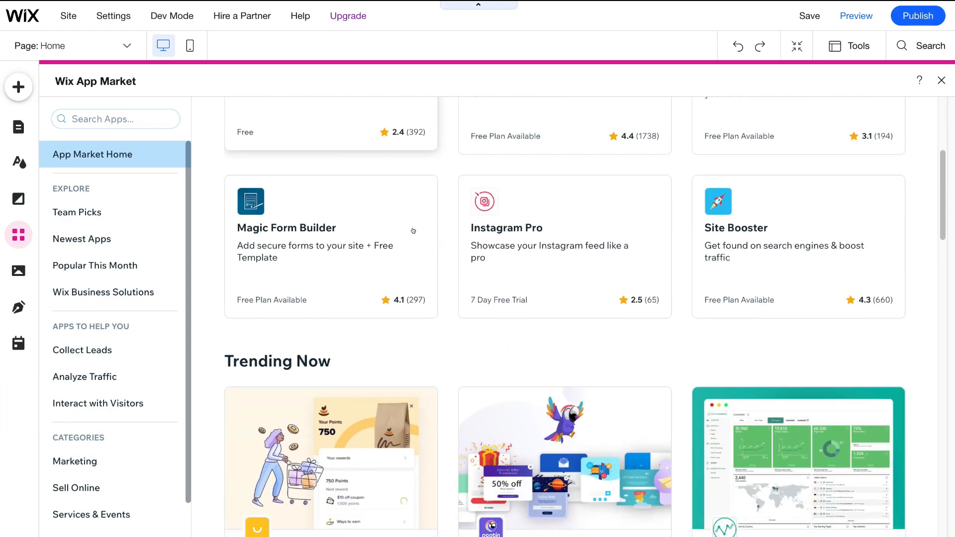
scroll(413, 231, "down", 3)
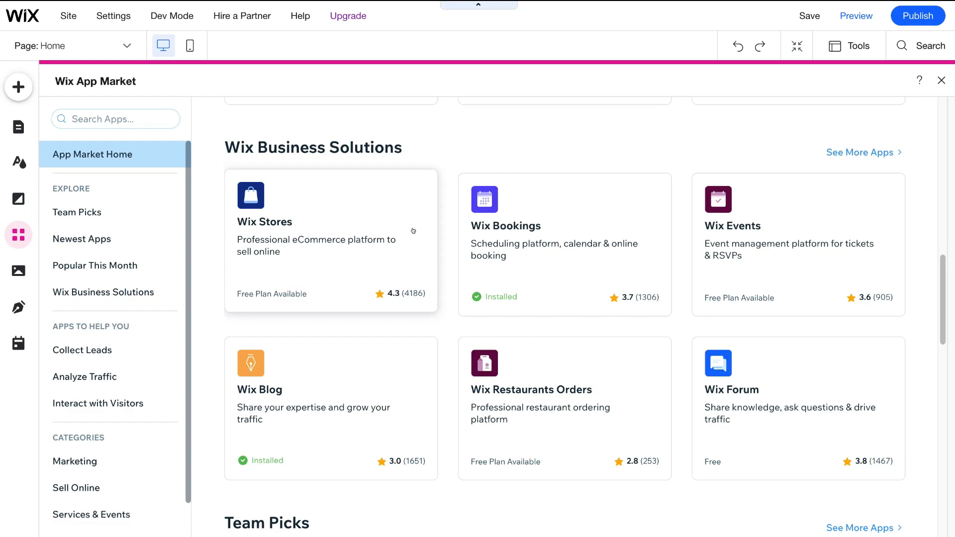
scroll(427, 231, "up", 6)
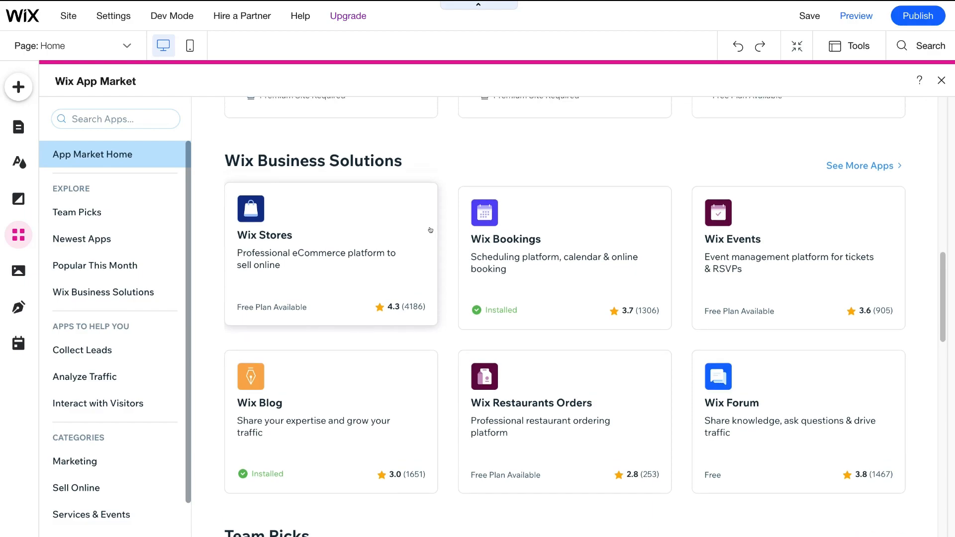
scroll(433, 231, "up", 8)
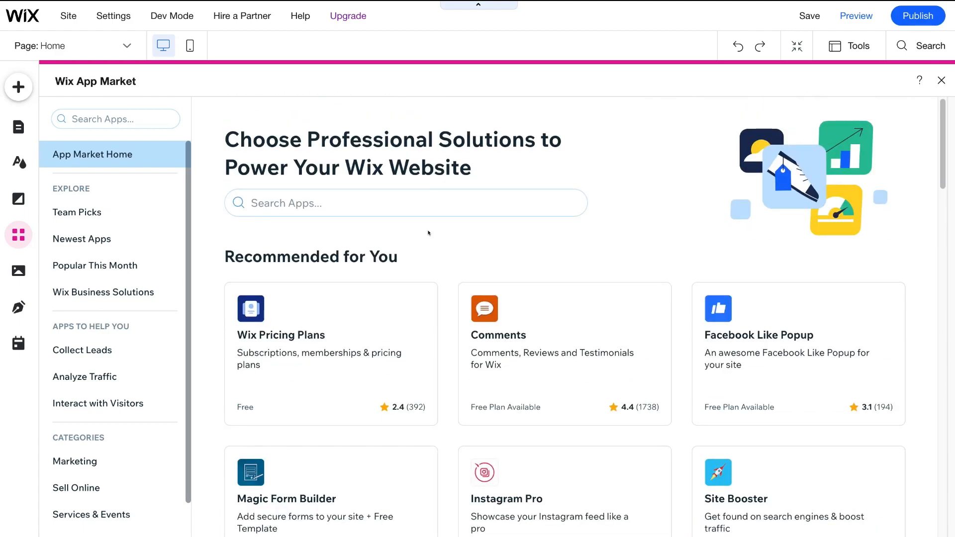
left_click(941, 80)
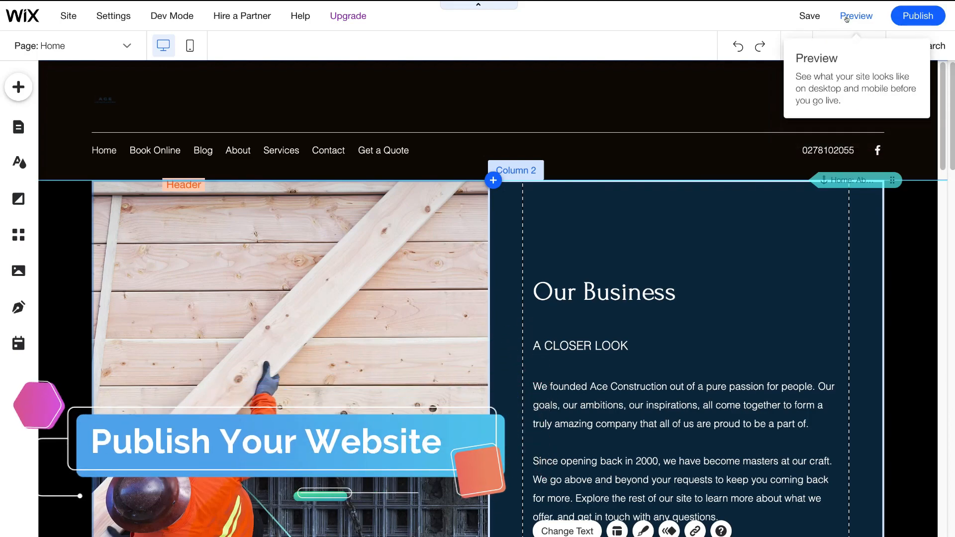
Publish the site and open its live version
left_click(910, 16)
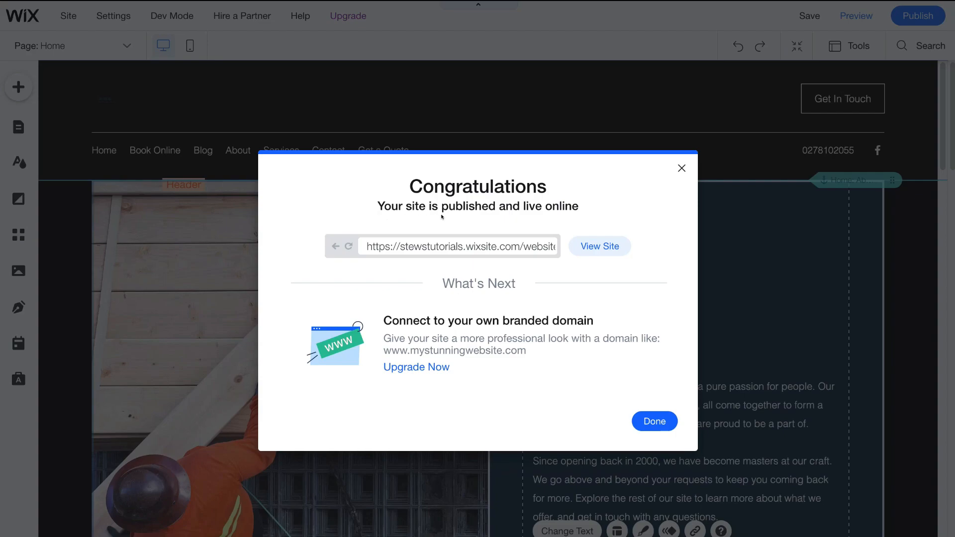
left_click(591, 247)
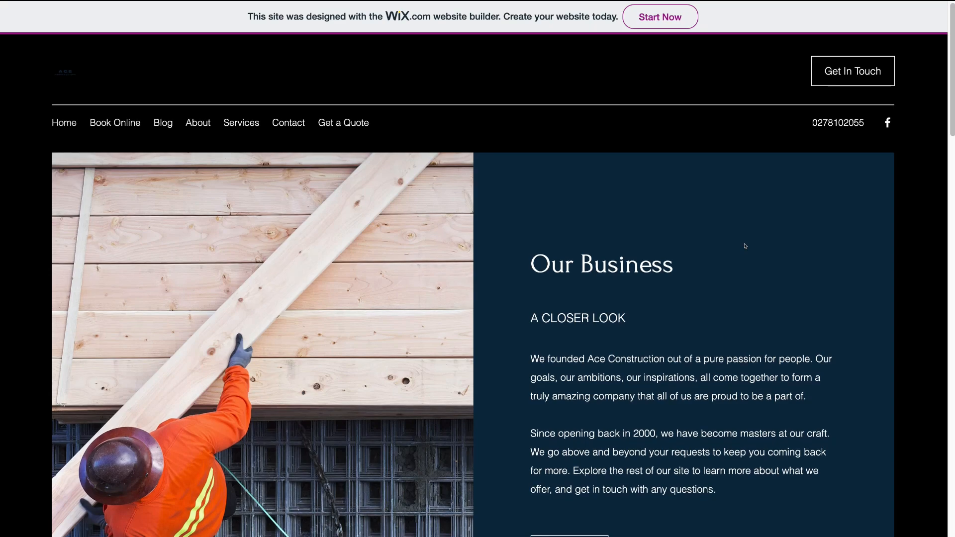
Look through the live homepage down to the Contact section and check the visitor chat window, closing it again
scroll(743, 239, "down", 5)
scroll(745, 246, "down", 3)
scroll(745, 245, "down", 12)
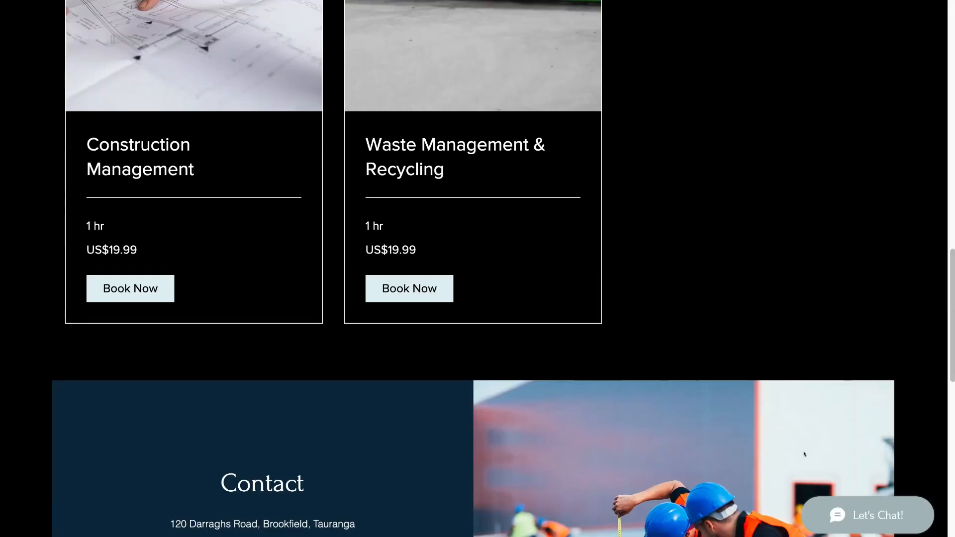
left_click(852, 505)
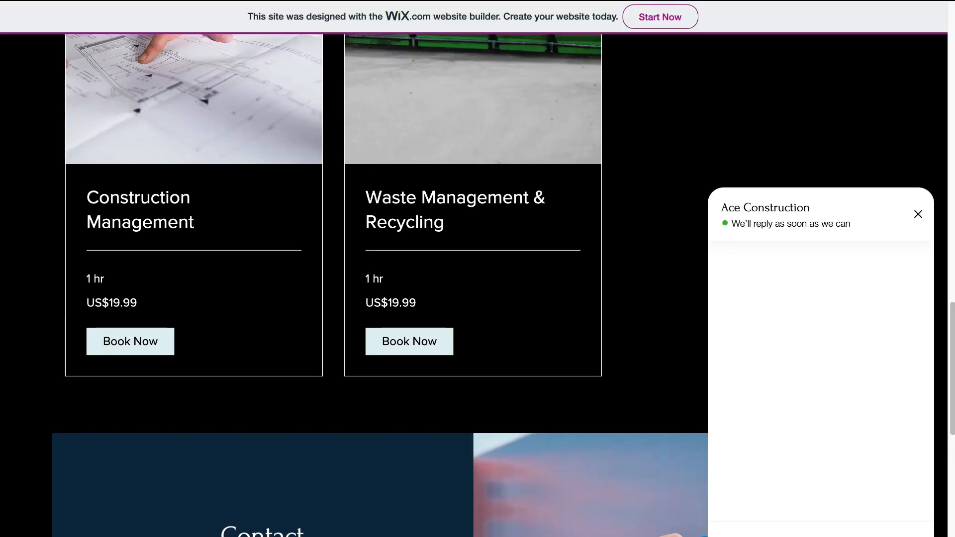
left_click(918, 214)
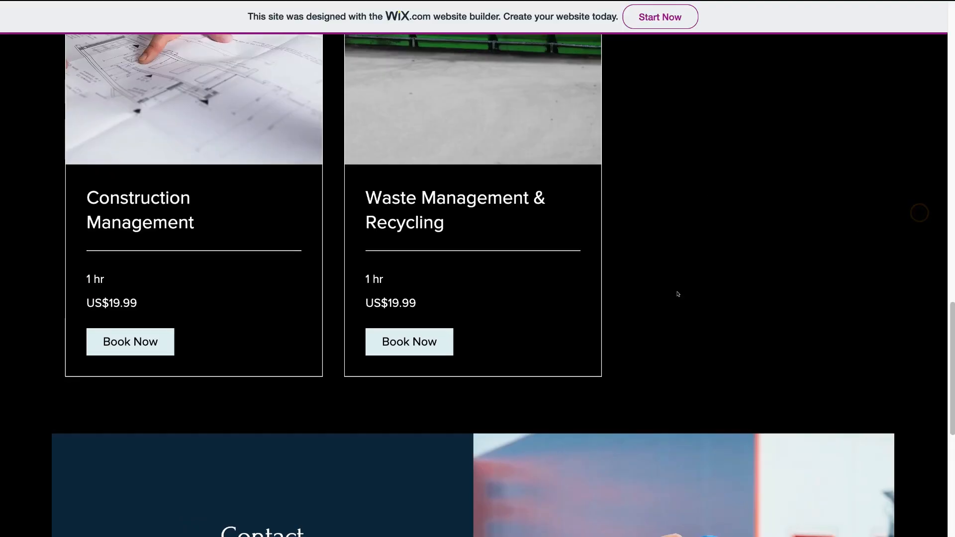
Review the live site's header menu, the Ace Construction section and the bookable services, and return to the editor
scroll(678, 294, "up", 10)
scroll(678, 296, "up", 5)
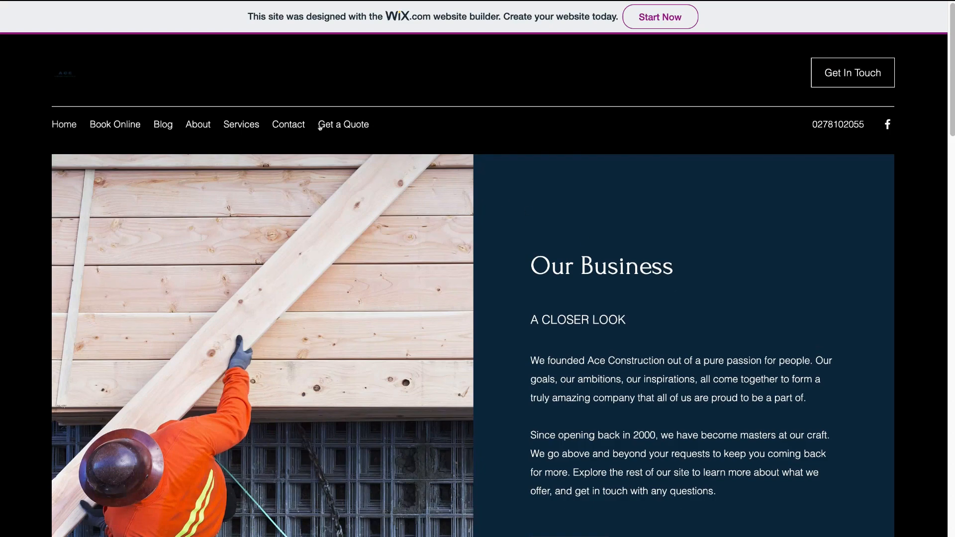
mouse_move(197, 124)
scroll(598, 191, "down", 10)
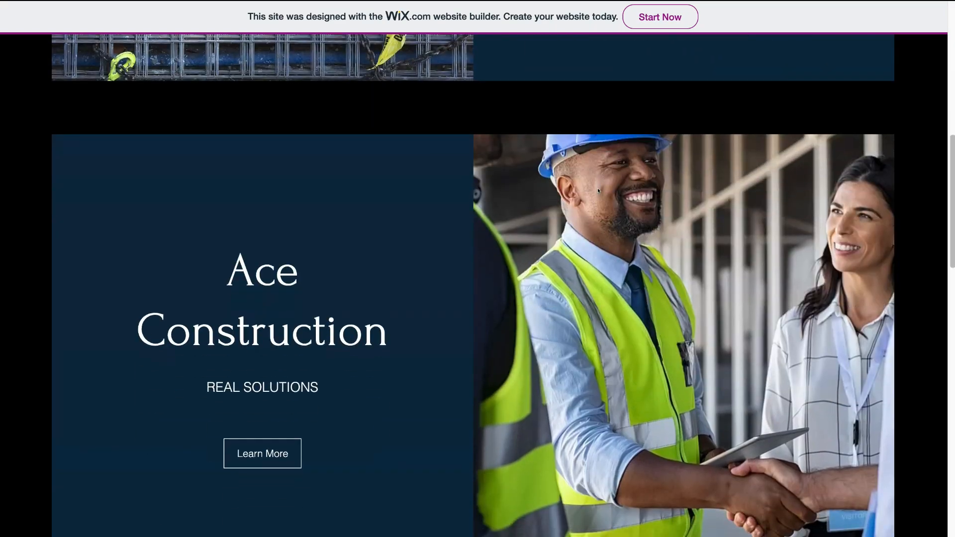
scroll(598, 191, "down", 10)
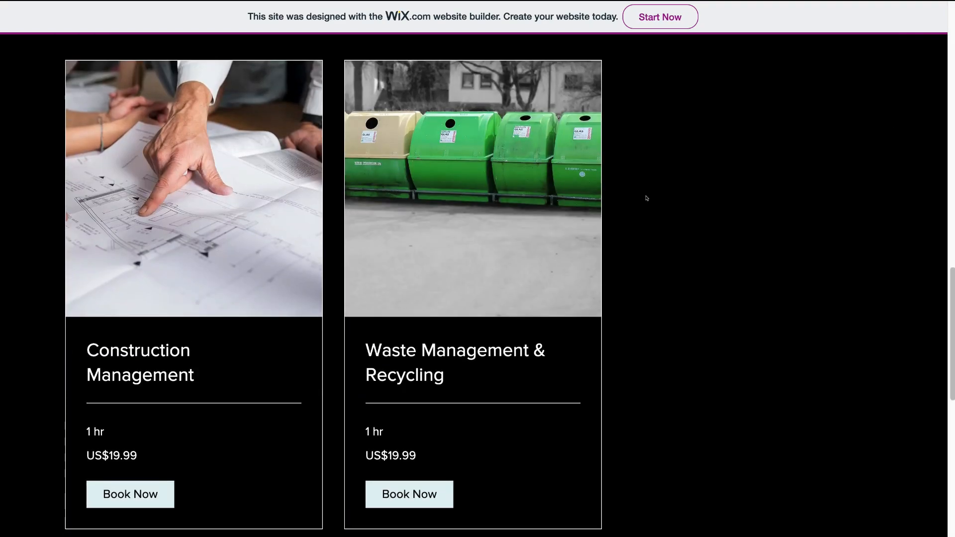
scroll(646, 198, "up", 20)
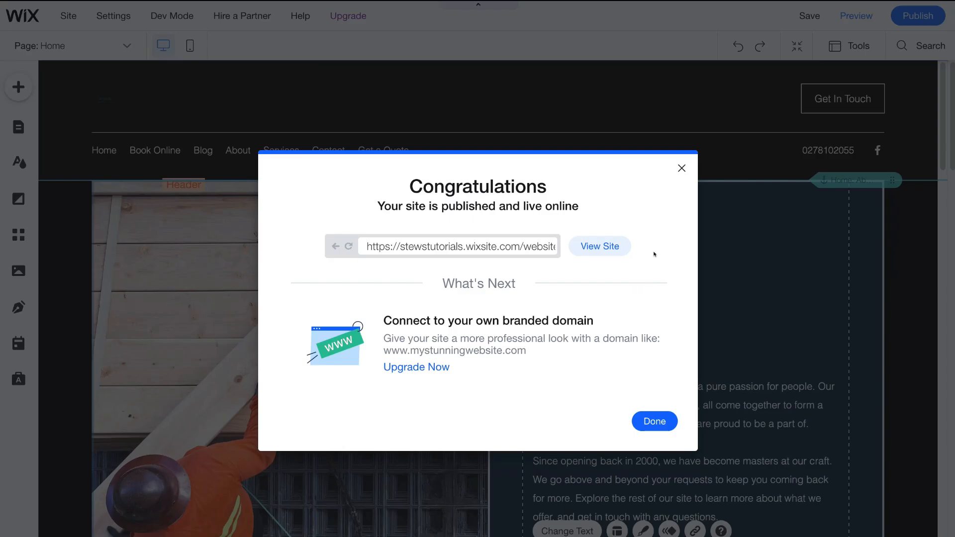
Dismiss the publishing and mobile editing dialogs and open the comparison of Wix premium plans
left_click(682, 168)
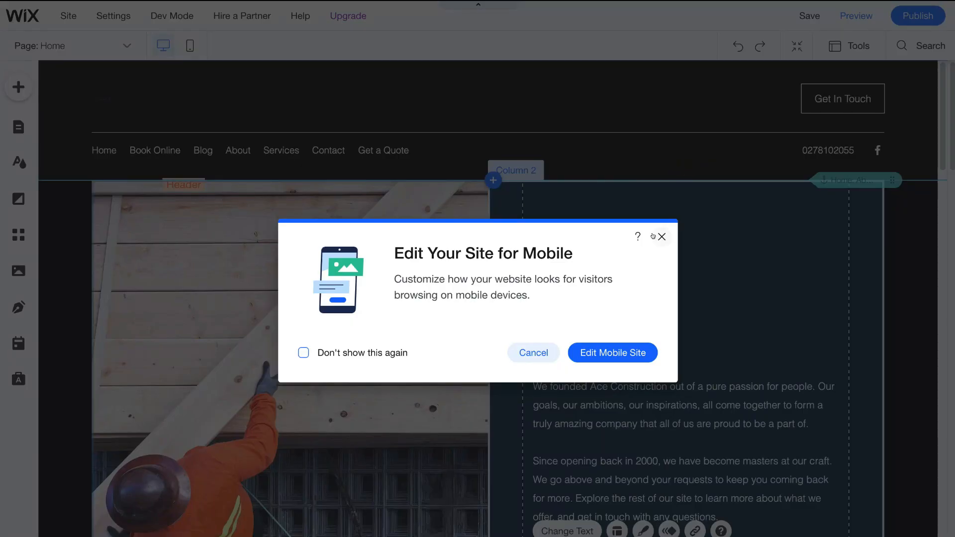
left_click(653, 236)
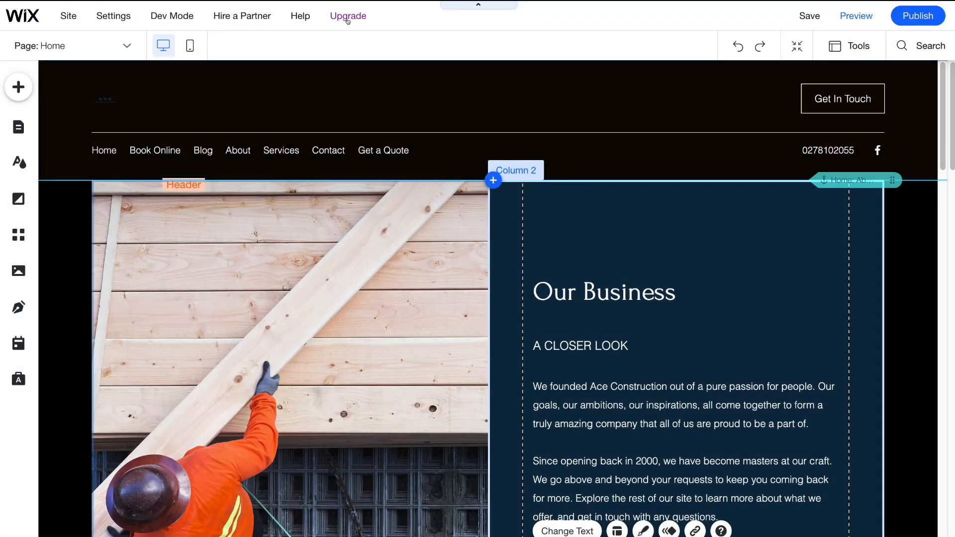
mouse_move(347, 20)
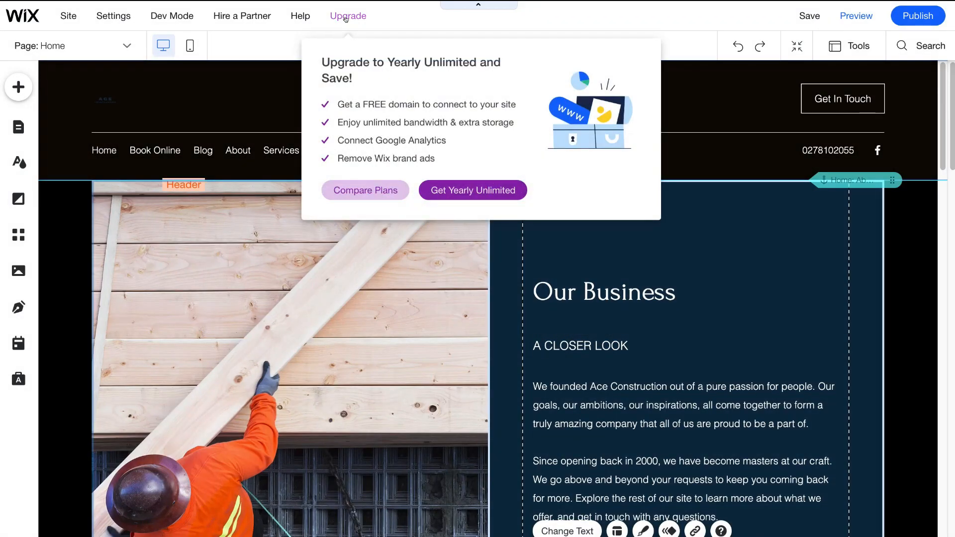
left_click(365, 190)
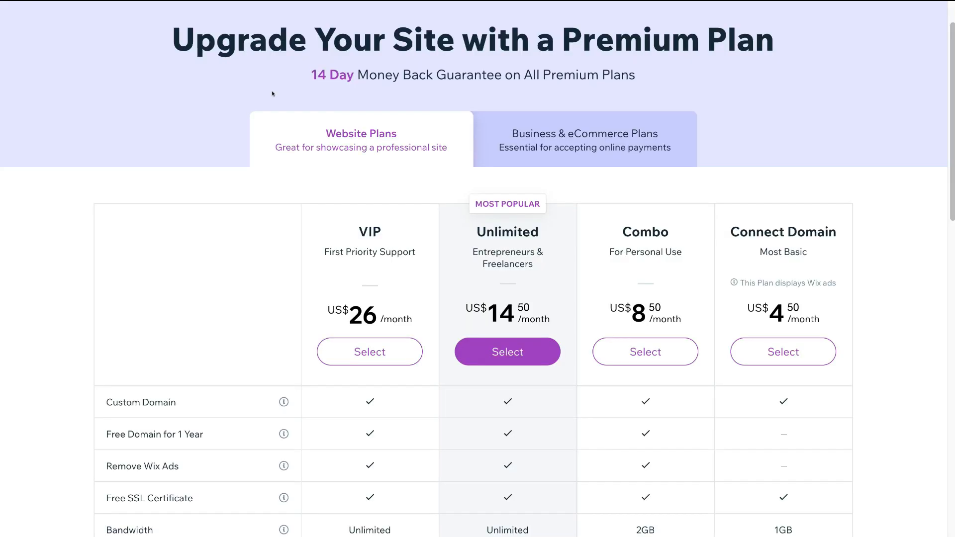